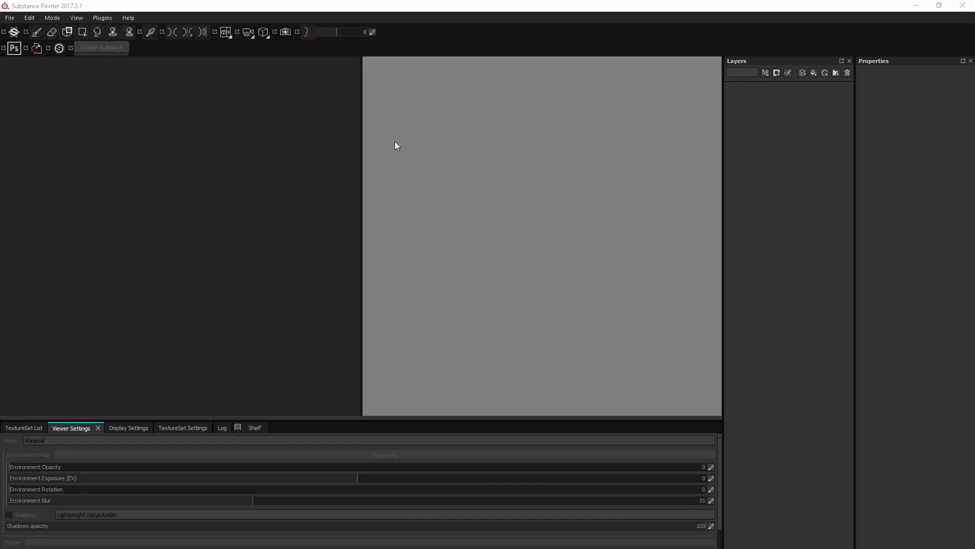
# Create a new project using the TradeAlienSP_Low.FBX mesh
pyautogui.click(10, 19)
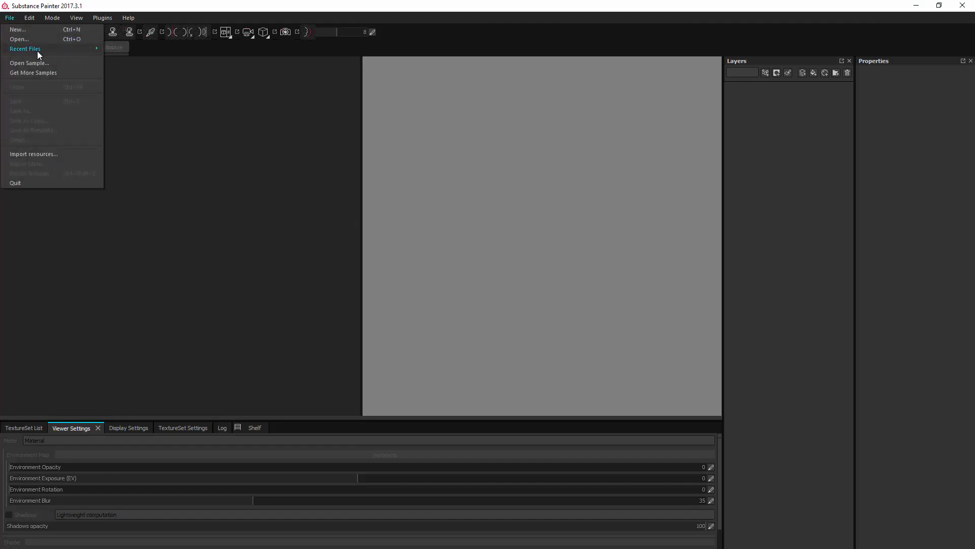
pyautogui.click(40, 32)
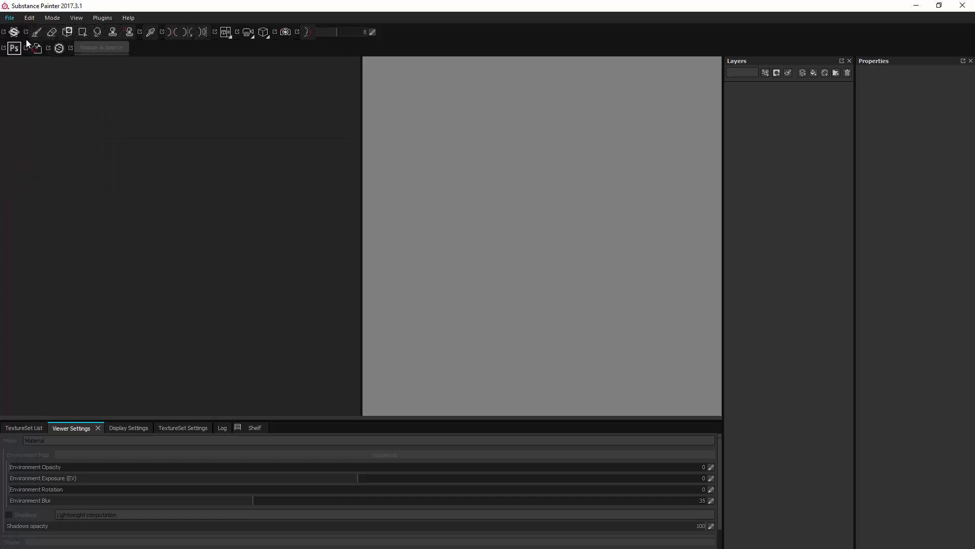
pyautogui.moveTo(479, 177); pyautogui.dragTo(452, 158)
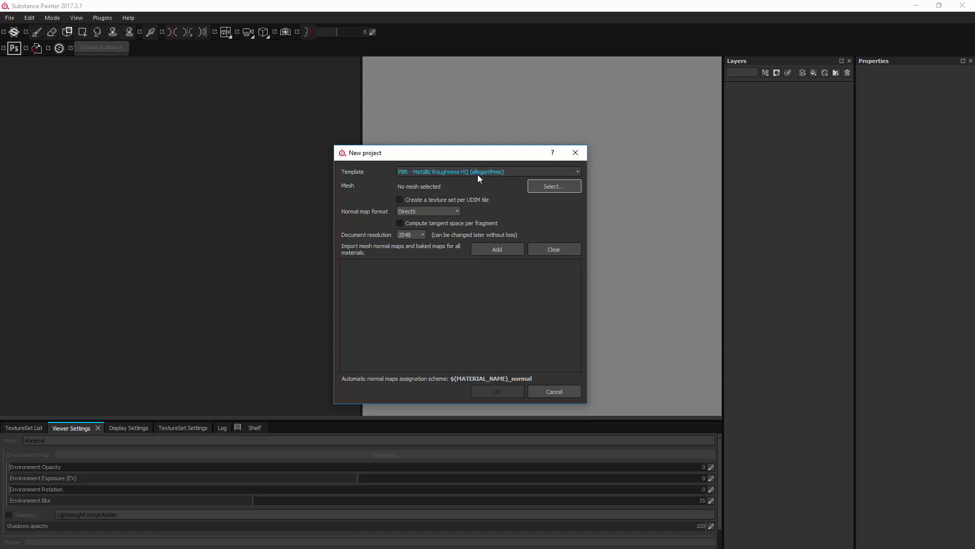
pyautogui.click(552, 187)
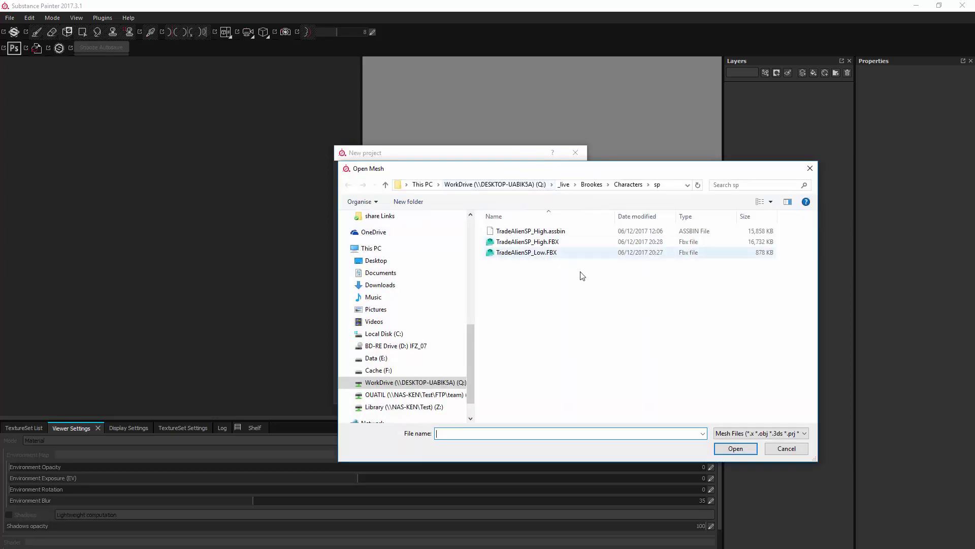
pyautogui.click(552, 252)
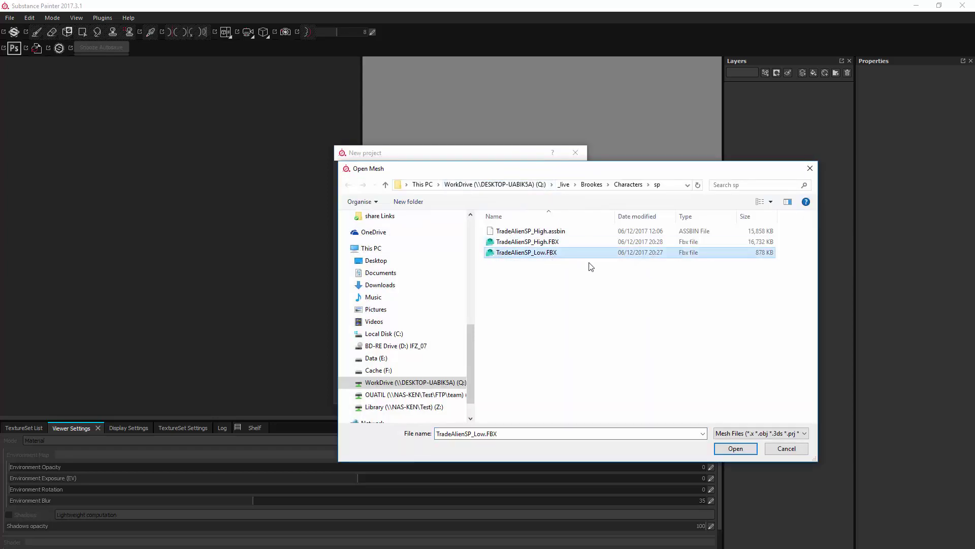
pyautogui.click(735, 448)
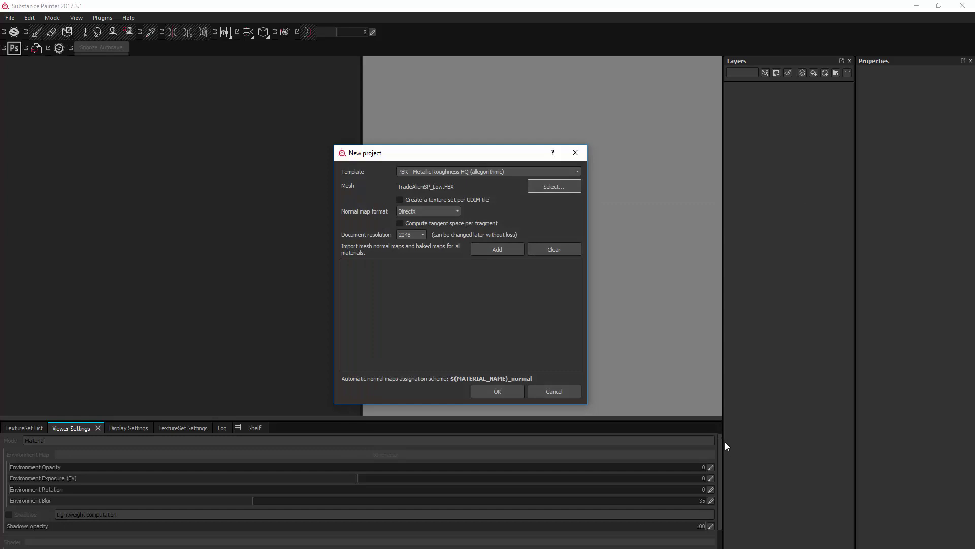
pyautogui.click(499, 392)
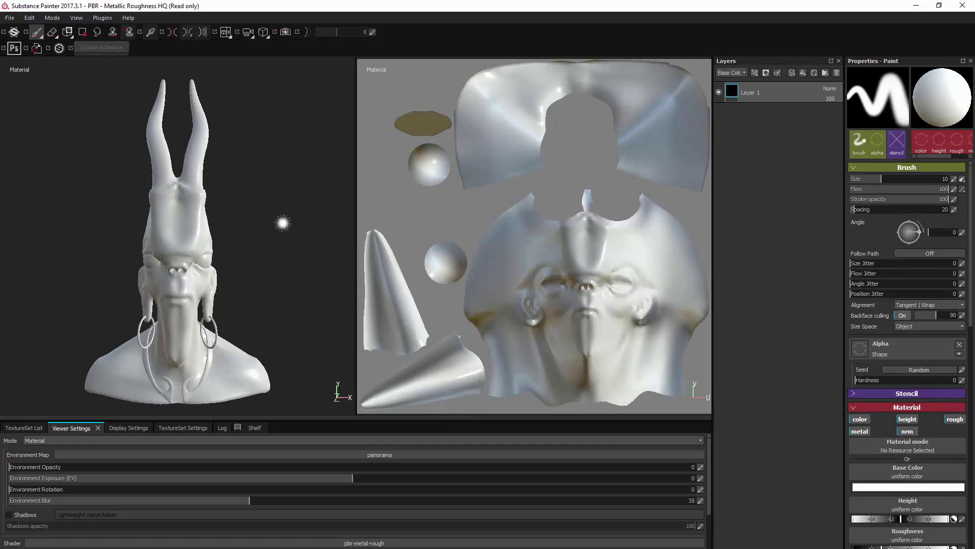
# Toggle the Main and metal texture sets' visibility to view each alone, ending with both shown
pyautogui.click(35, 428)
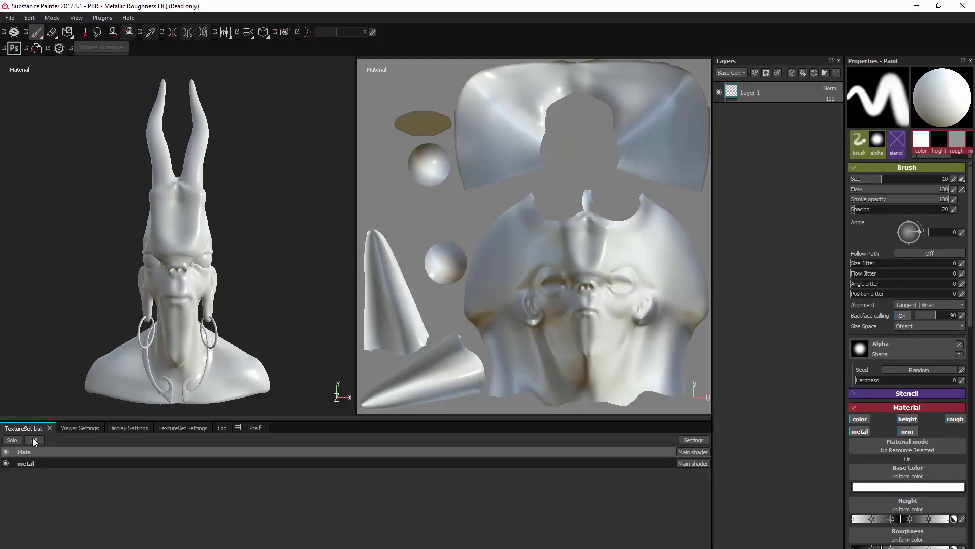
pyautogui.click(5, 452)
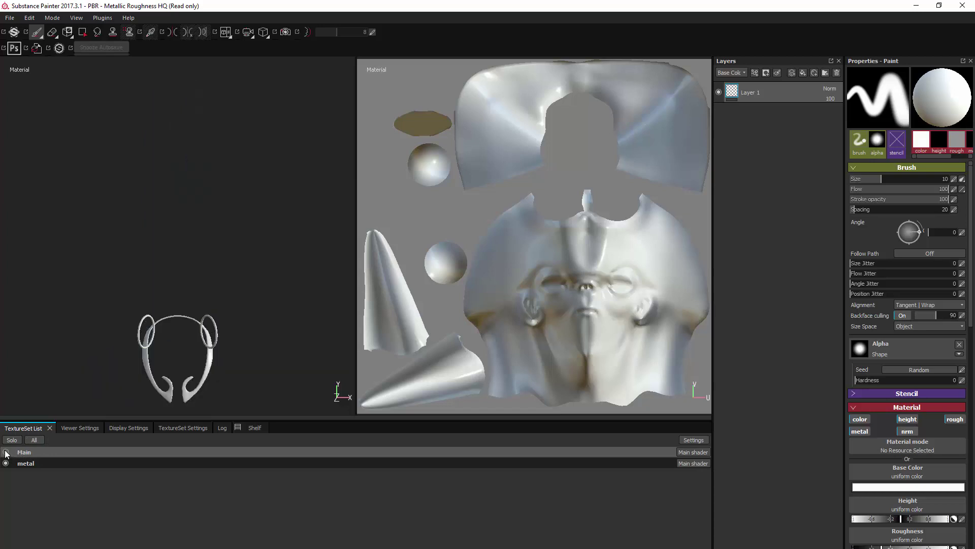
pyautogui.click(6, 464)
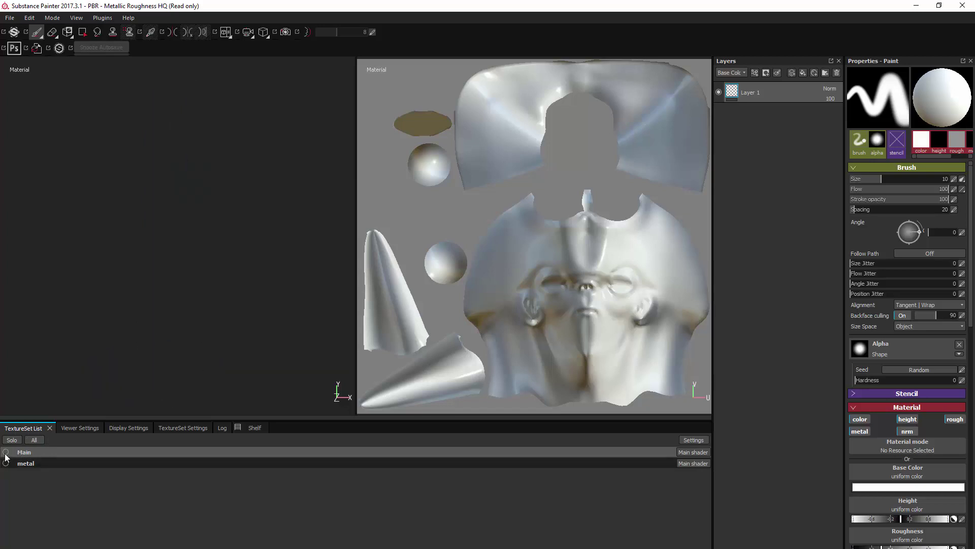
pyautogui.click(6, 452)
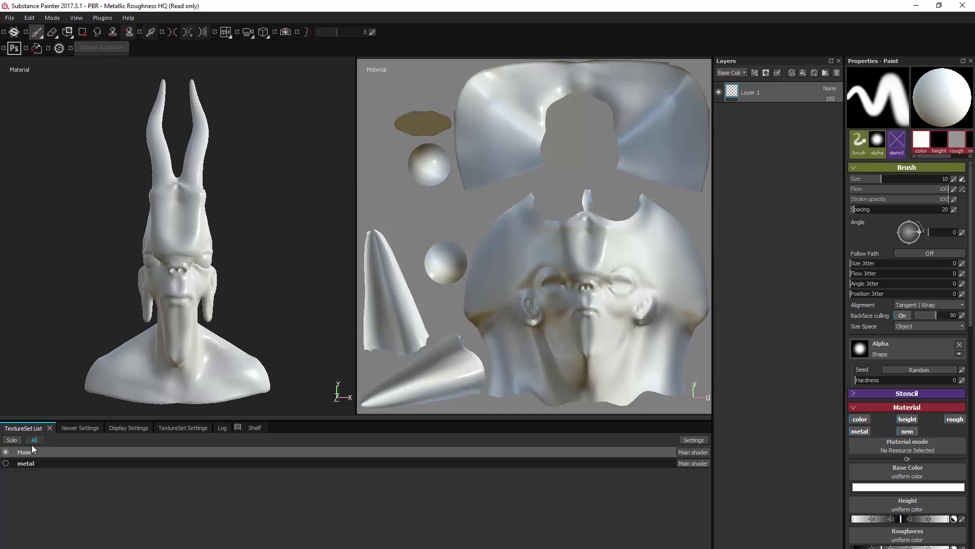
pyautogui.click(6, 463)
pyautogui.click(6, 452)
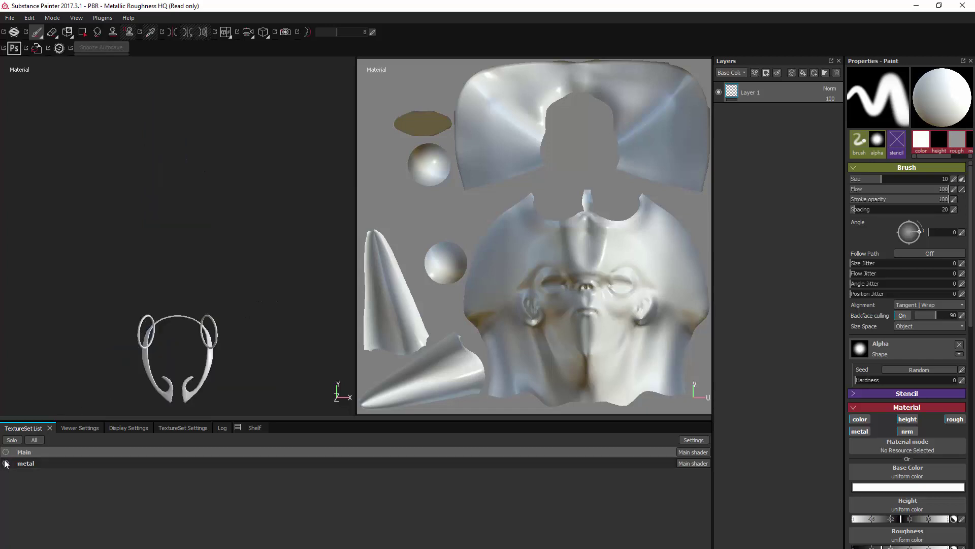
pyautogui.click(6, 464)
pyautogui.click(5, 452)
pyautogui.click(6, 463)
# Pan the bust right and bring up the Viewer Settings, then Display Settings
pyautogui.moveTo(257, 284); pyautogui.dragTo(301, 273, button='middle')
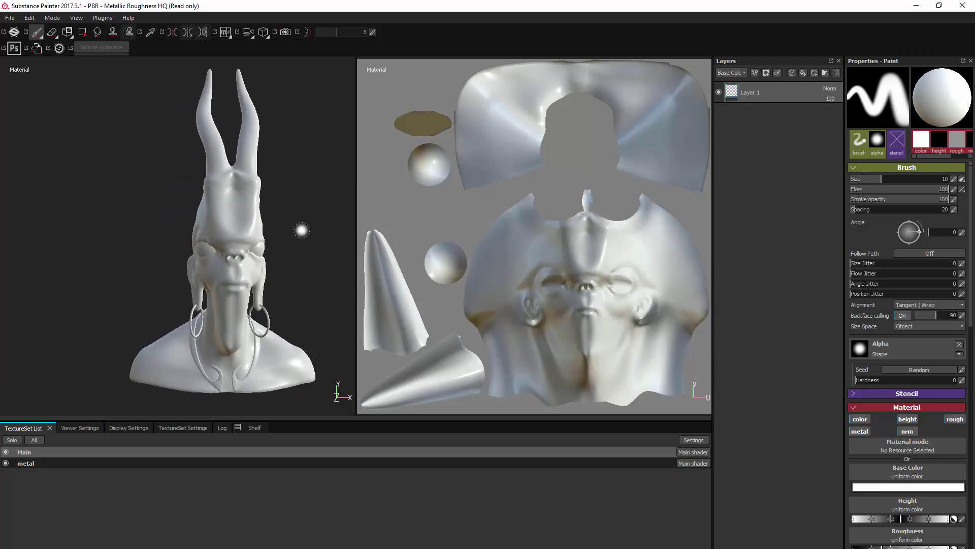
pyautogui.click(83, 429)
pyautogui.click(125, 428)
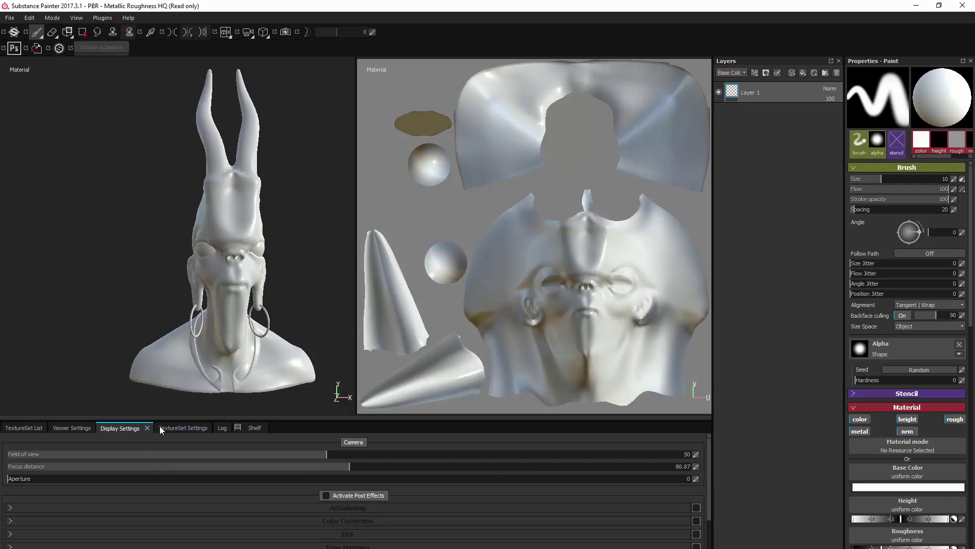
# Open the Baking dialog from the TextureSet Settings' Bake textures button
pyautogui.click(176, 429)
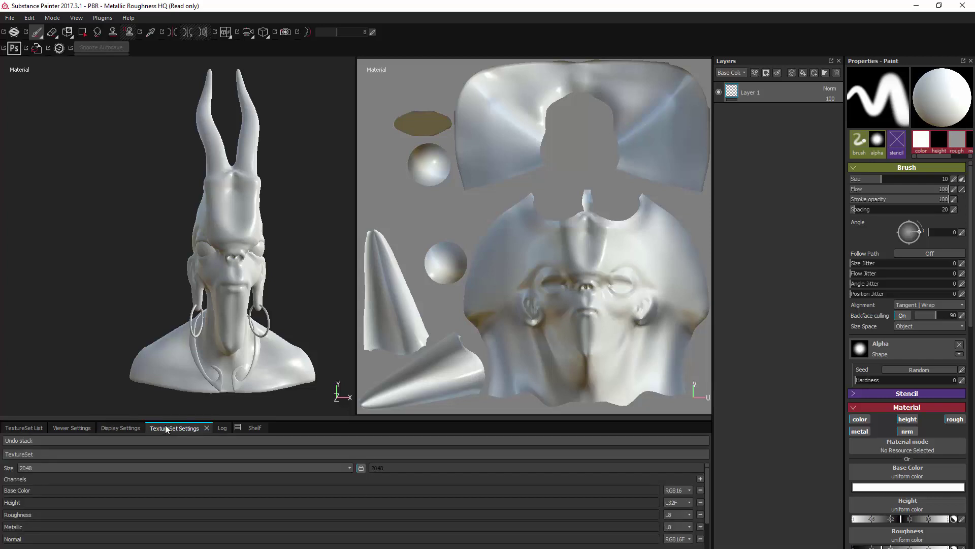
pyautogui.scroll(-3, 707, 483)
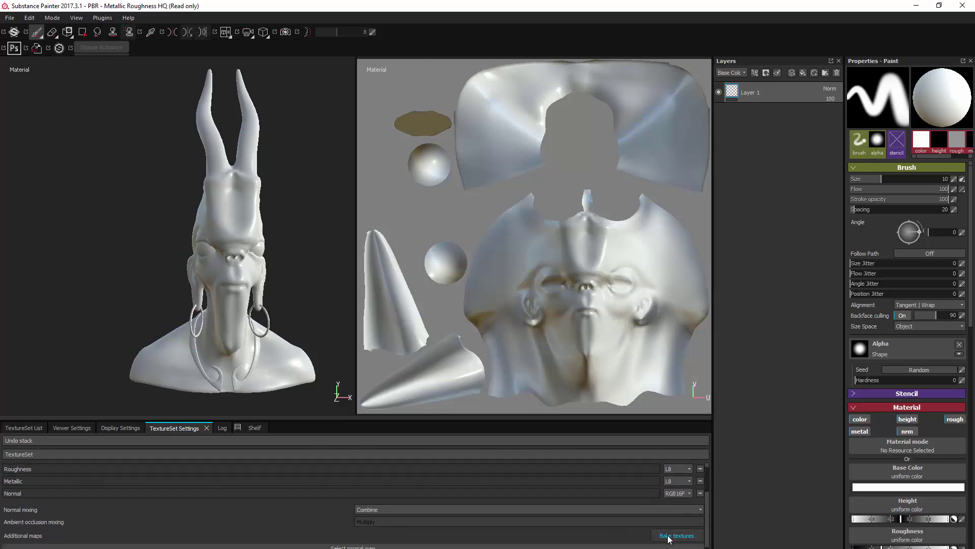
pyautogui.click(672, 536)
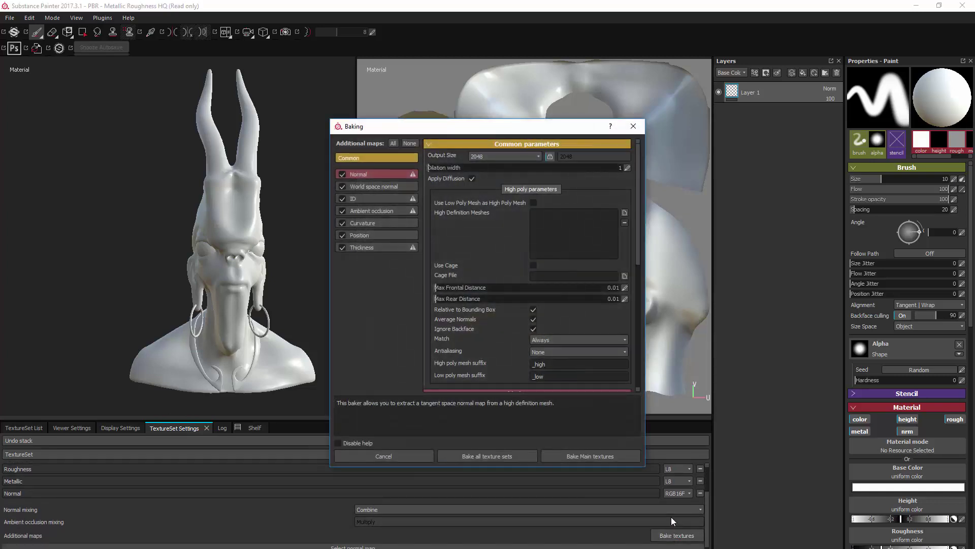
# Add TradeAlienSP_High.FBX as the high-poly bake mesh, matching meshes by name
pyautogui.click(623, 212)
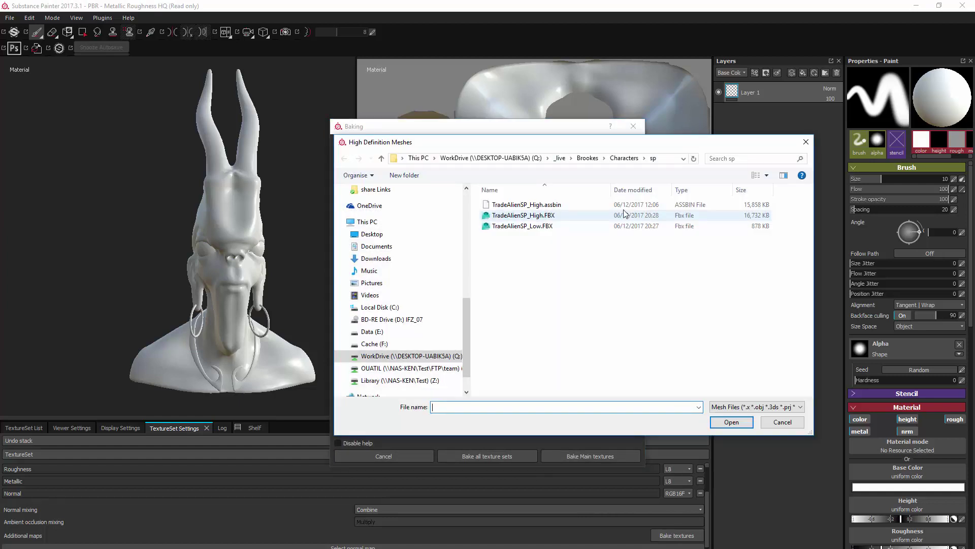
pyautogui.click(555, 215)
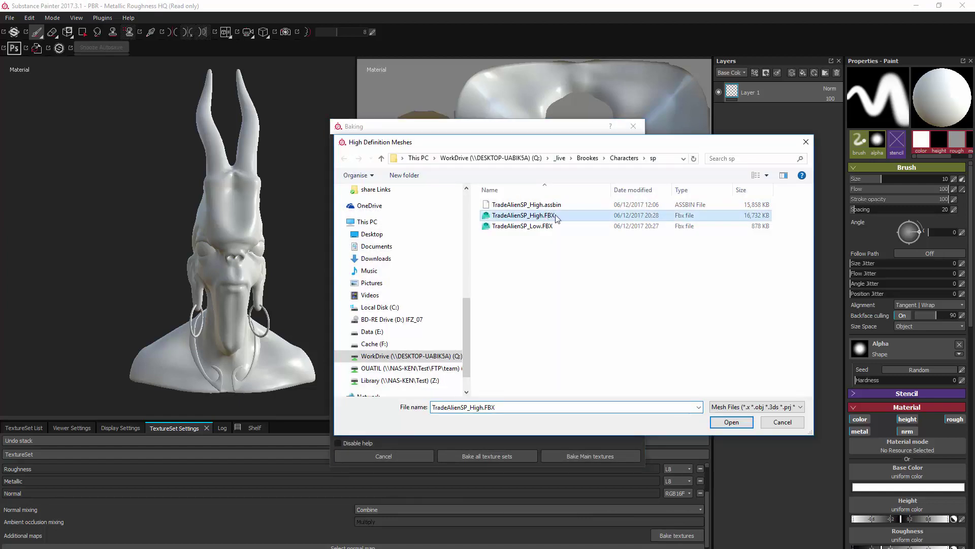
pyautogui.click(730, 422)
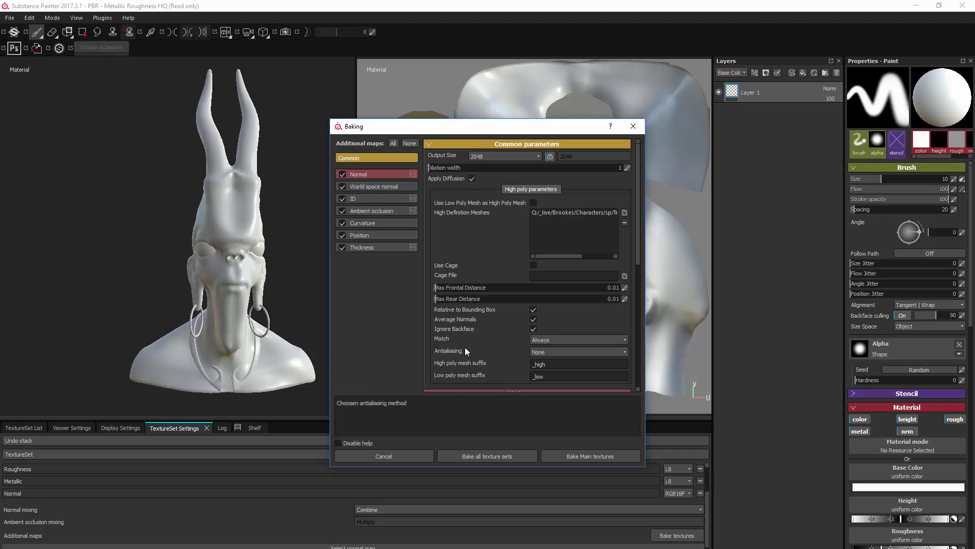
pyautogui.click(552, 336)
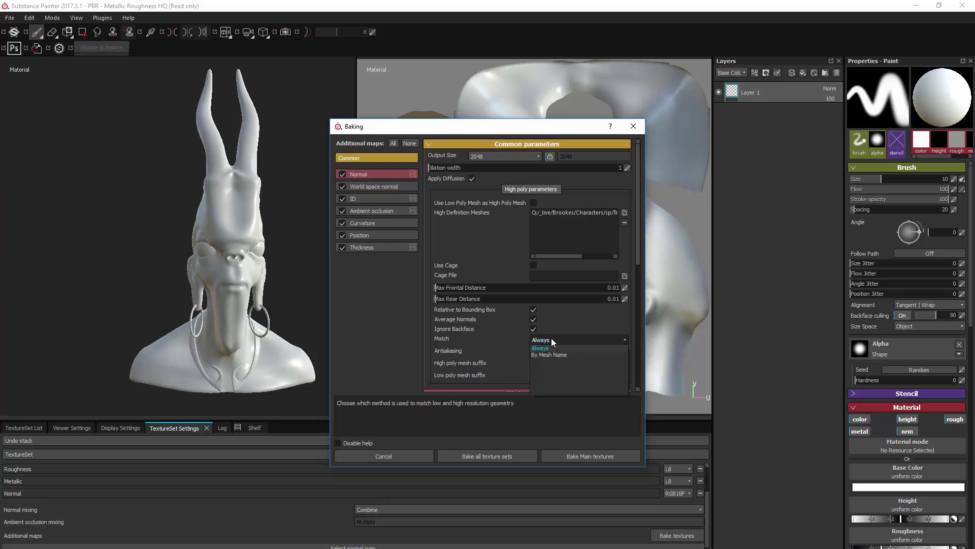
pyautogui.click(544, 354)
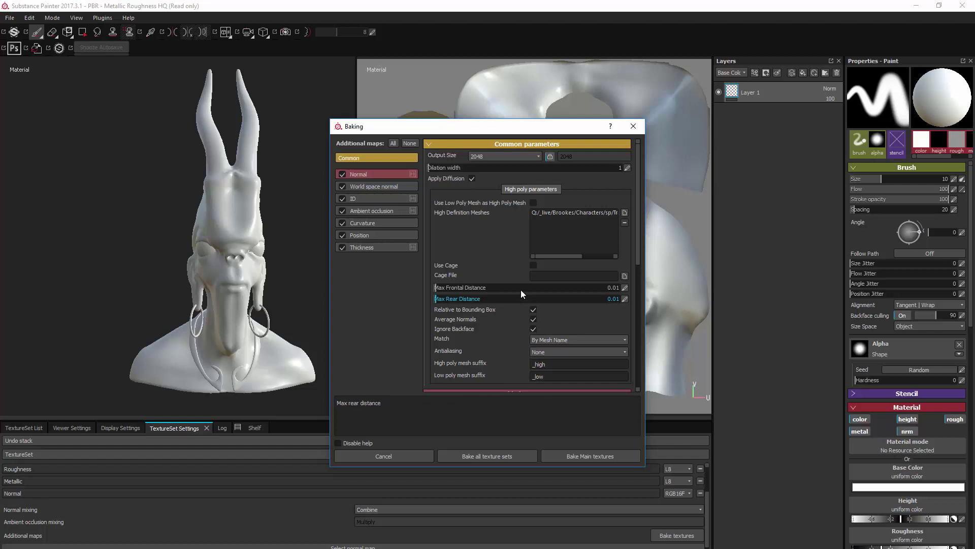
# Set the ID map source to Material Color and bake all texture sets
pyautogui.click(384, 197)
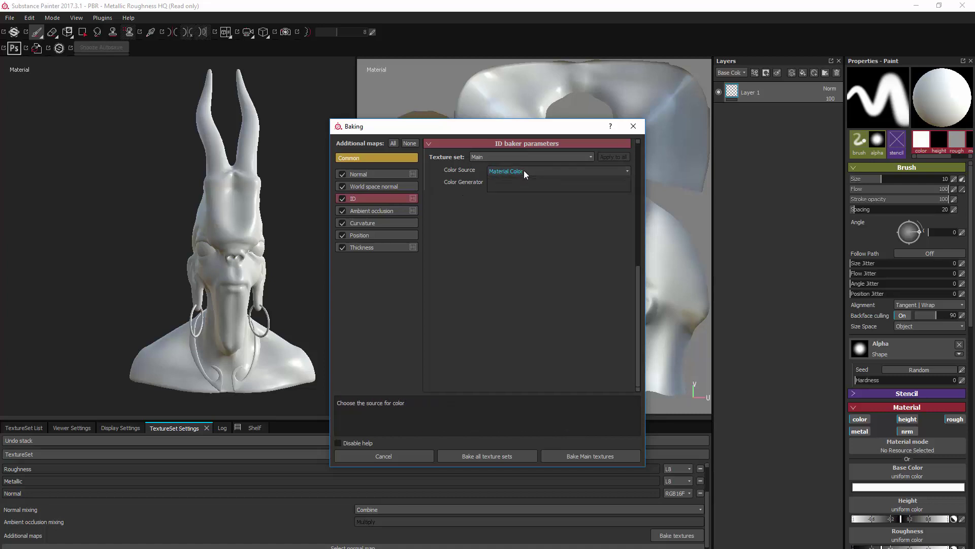
pyautogui.click(524, 171)
pyautogui.click(516, 186)
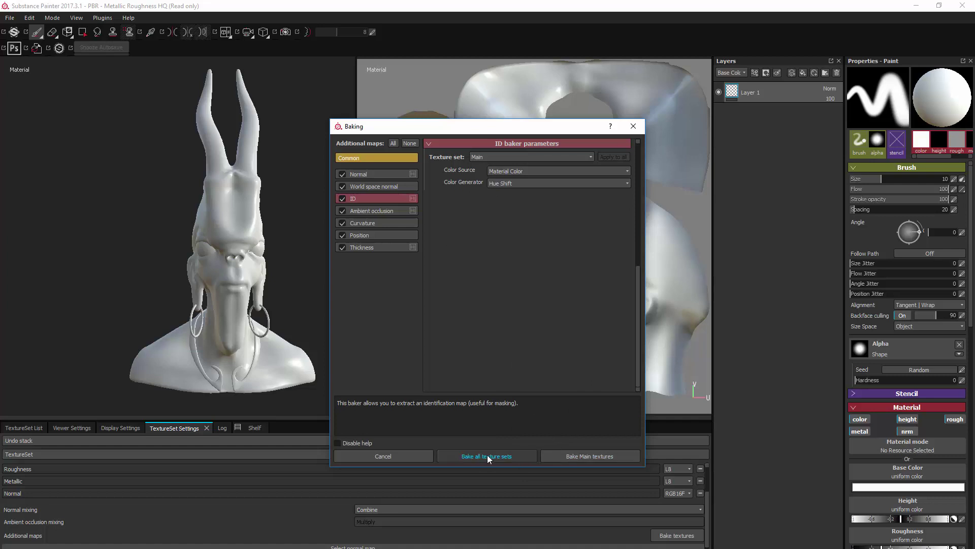
pyautogui.click(501, 455)
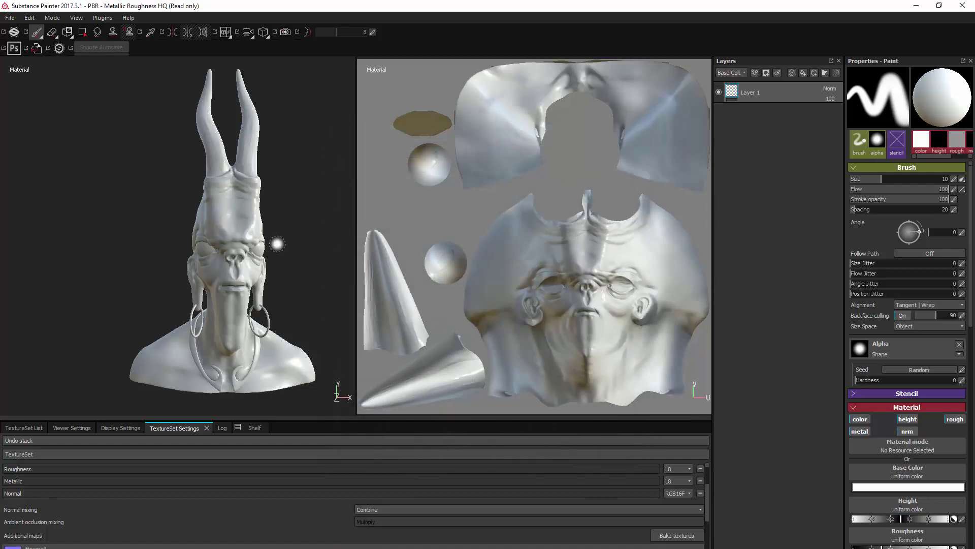
# Turn the baked bust to face front and show the camera display settings
pyautogui.moveTo(285, 257)
pyautogui.keyDown('alt'); pyautogui.mouseDown()
pyautogui.moveTo(279, 239)
pyautogui.moveTo(291, 254)
pyautogui.mouseUp(); pyautogui.keyUp('alt')
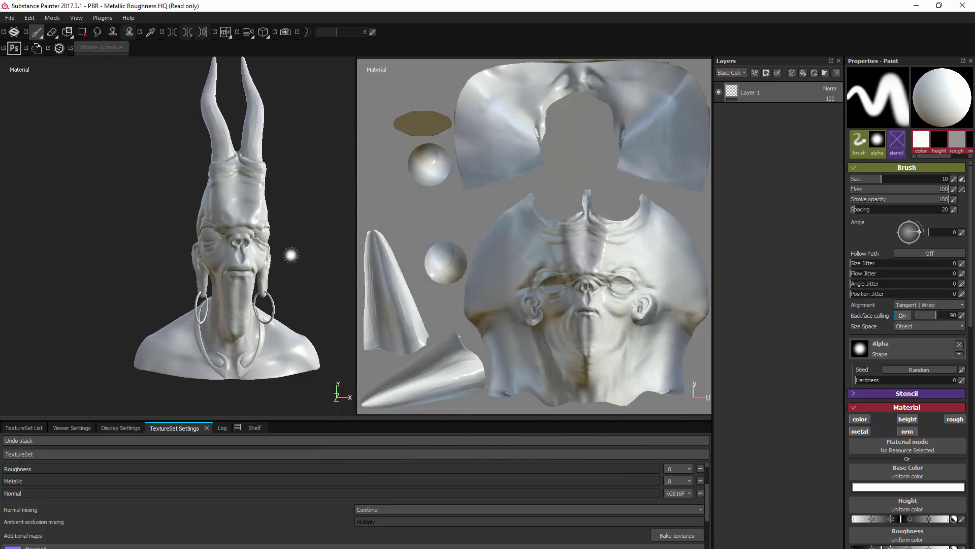
pyautogui.scroll(3, 291, 255)
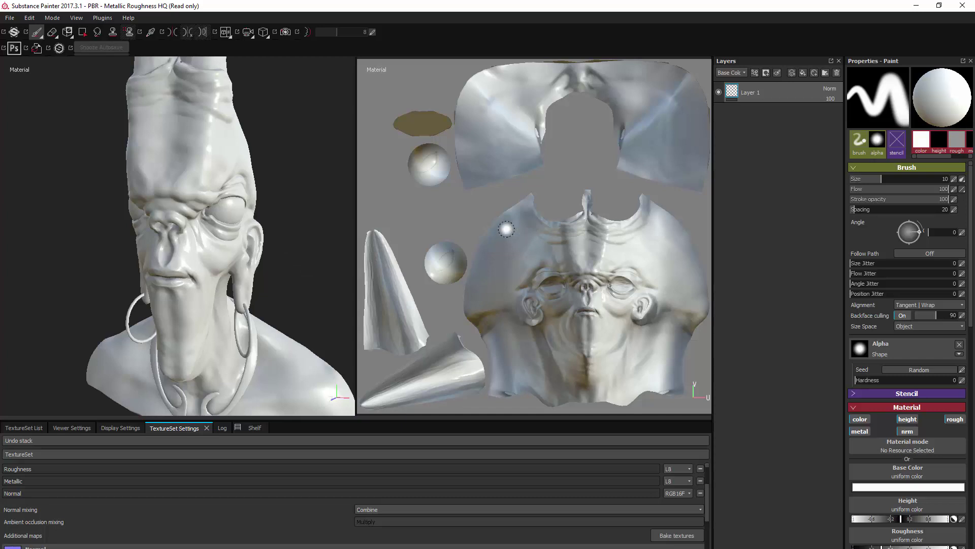
pyautogui.keyDown('alt'); pyautogui.moveTo(299, 253); pyautogui.dragTo(325, 254); pyautogui.keyUp('alt')
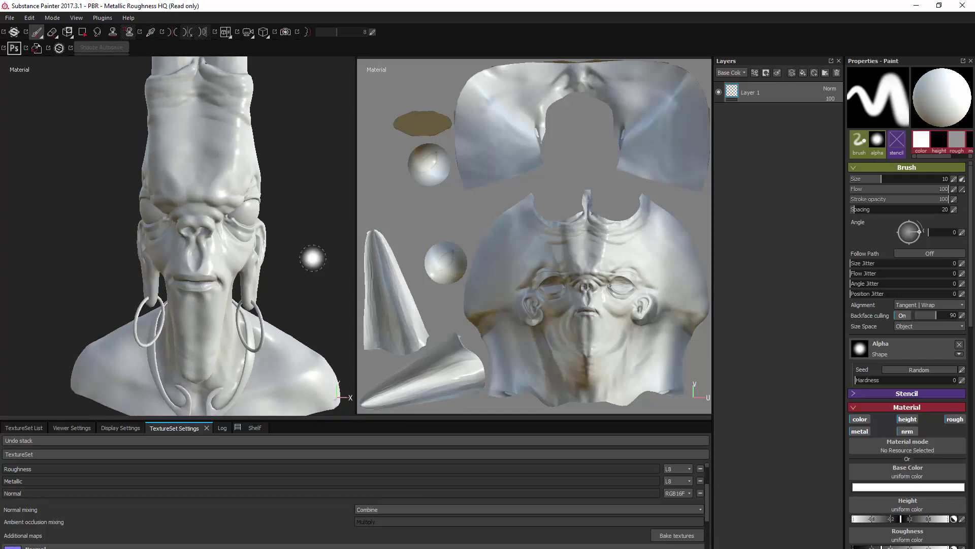
pyautogui.keyDown('alt'); pyautogui.moveTo(311, 257); pyautogui.dragTo(326, 254, button='middle'); pyautogui.keyUp('alt')
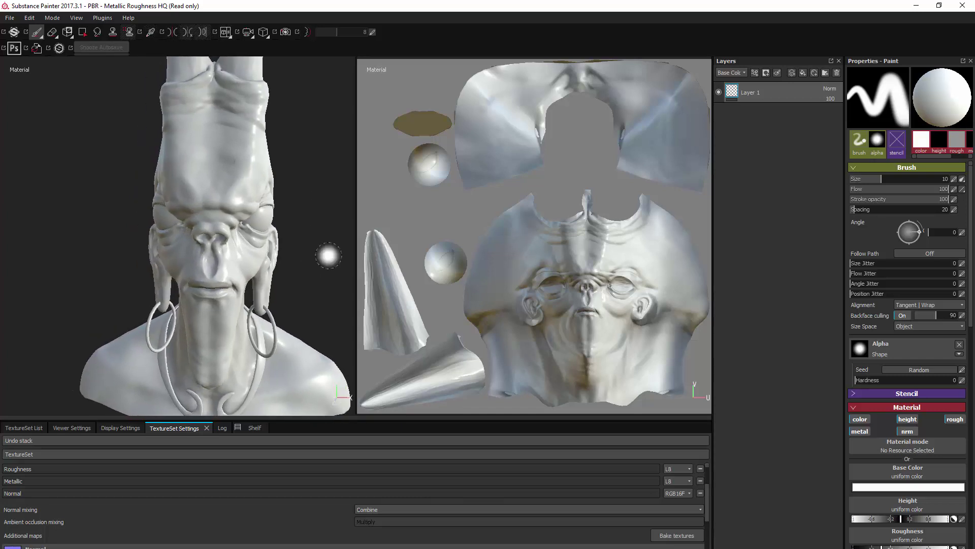
pyautogui.click(29, 427)
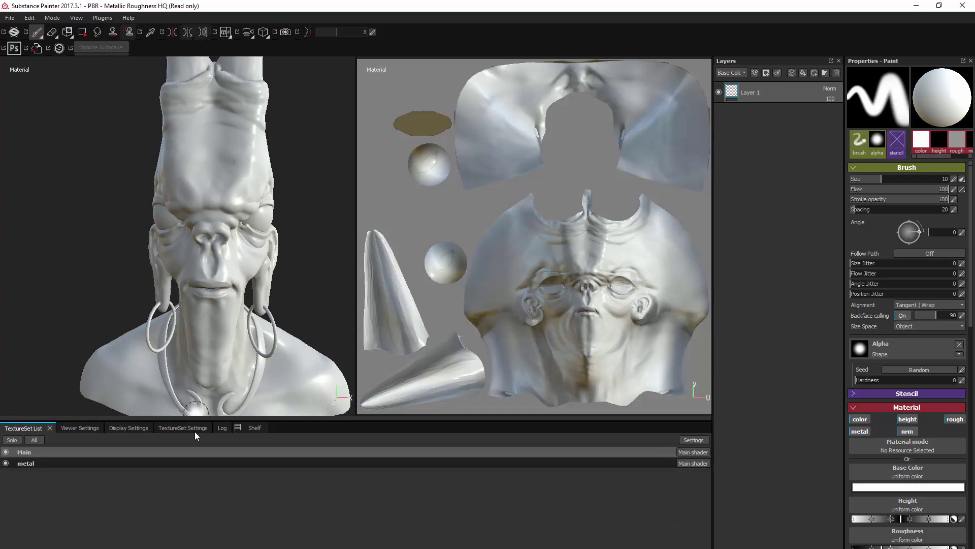
pyautogui.click(135, 430)
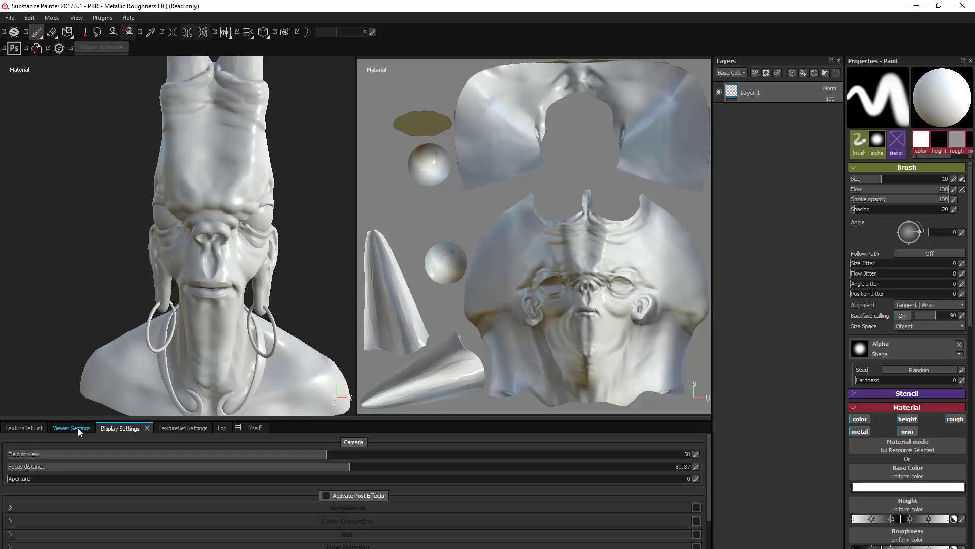
# Drag the Skin Face smart material from the shelf onto the bust's layer stack
pyautogui.click(252, 428)
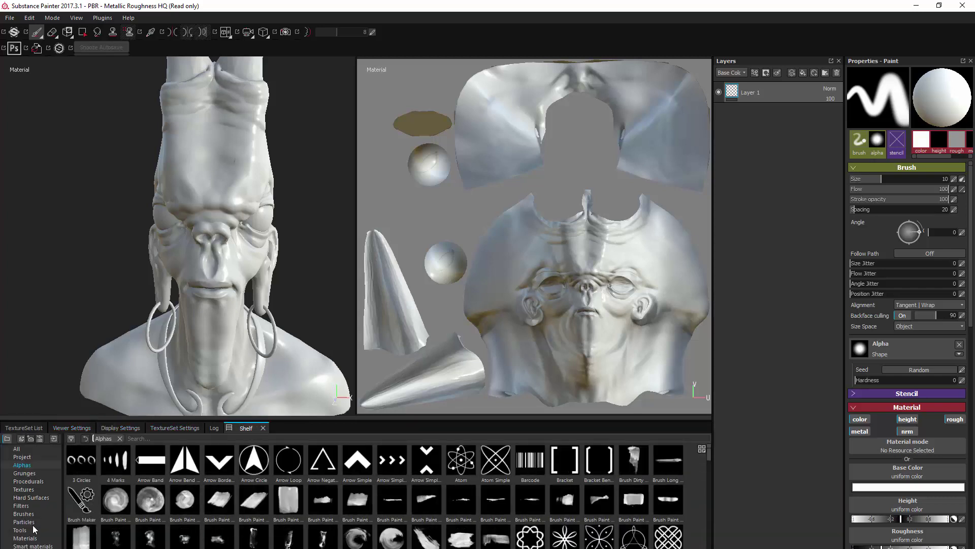
pyautogui.click(26, 545)
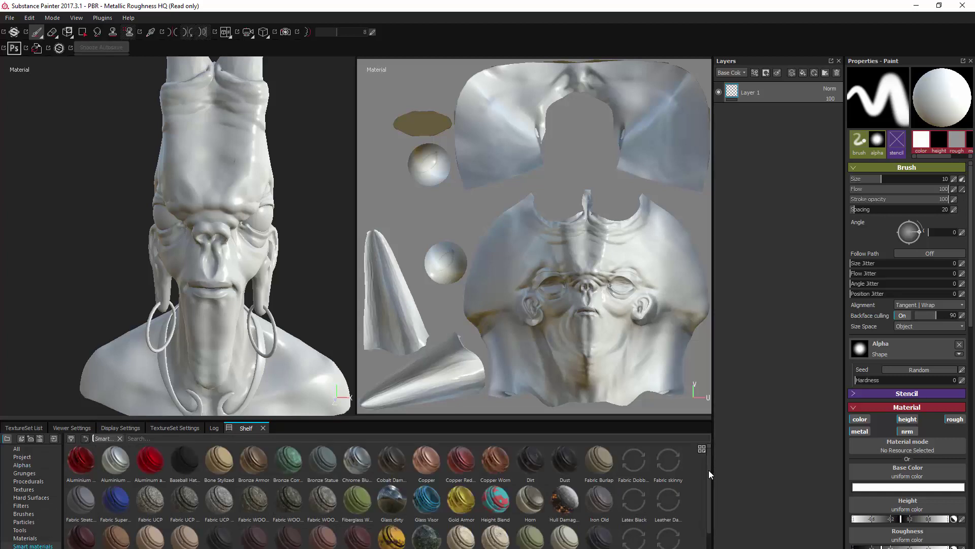
pyautogui.scroll(-2, 709, 472)
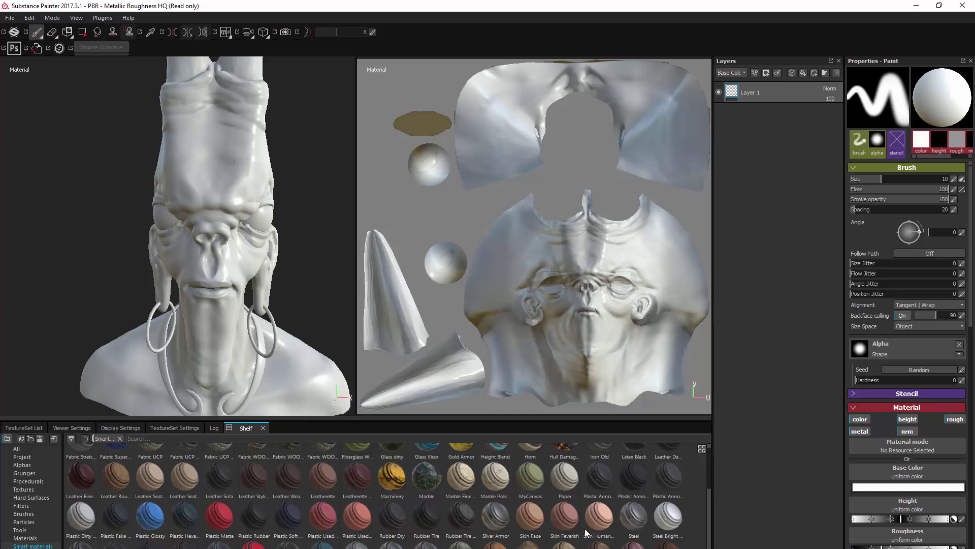
pyautogui.moveTo(530, 516); pyautogui.dragTo(749, 234)
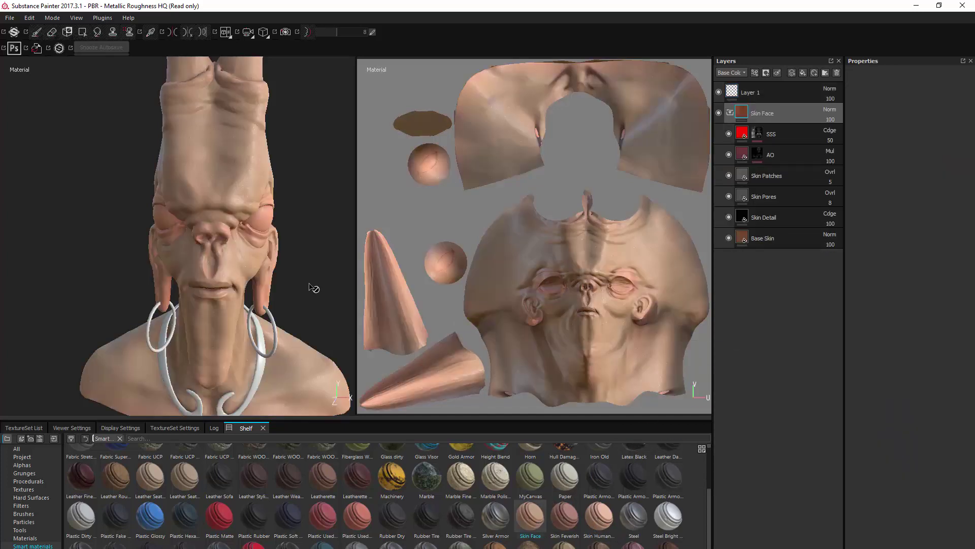
pyautogui.keyDown('alt'); pyautogui.moveTo(316, 285); pyautogui.dragTo(327, 246); pyautogui.keyUp('alt')
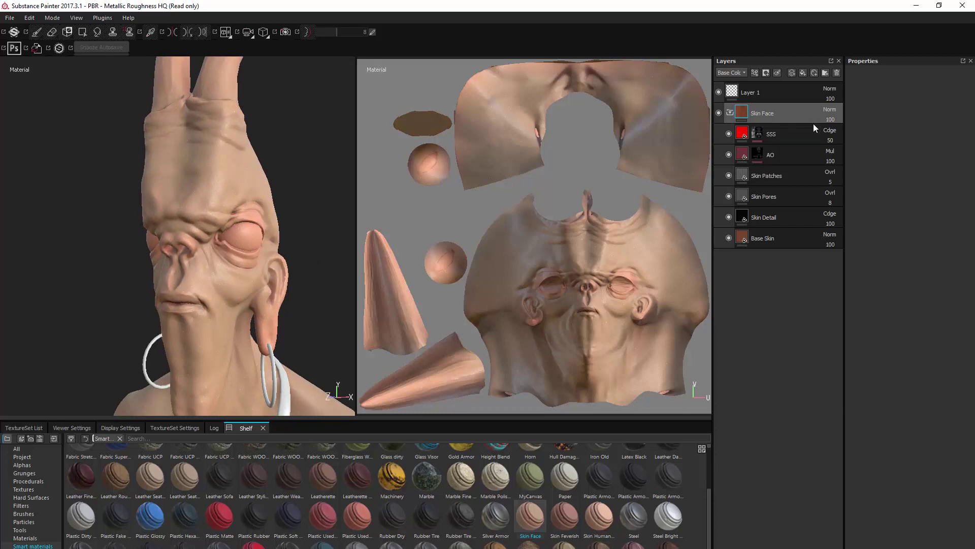
pyautogui.click(777, 94)
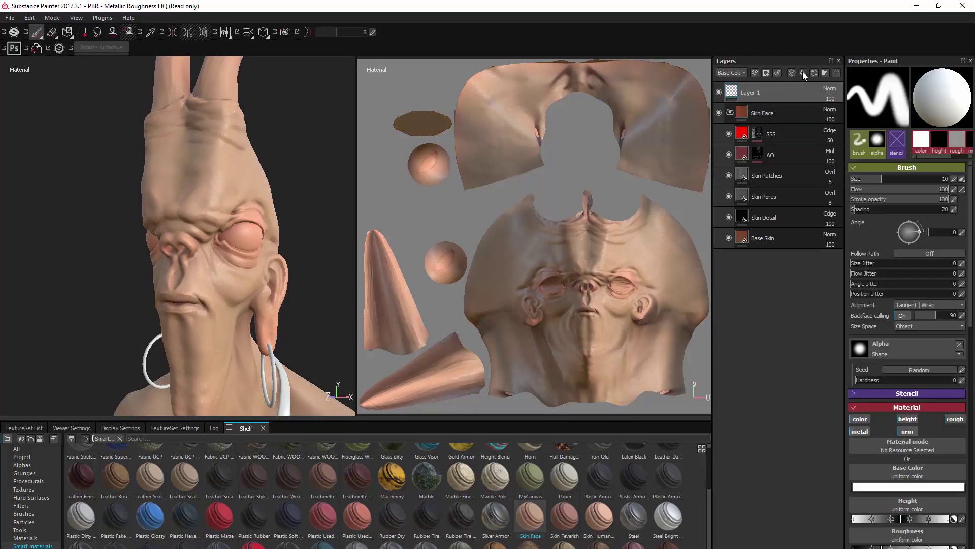
# Add a fill layer with a black mask
pyautogui.click(803, 73)
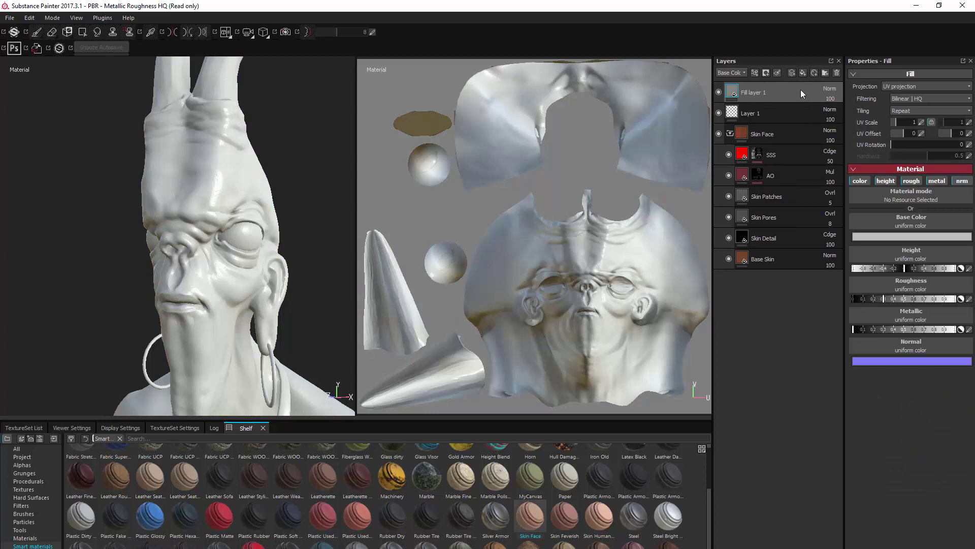
pyautogui.click(767, 73)
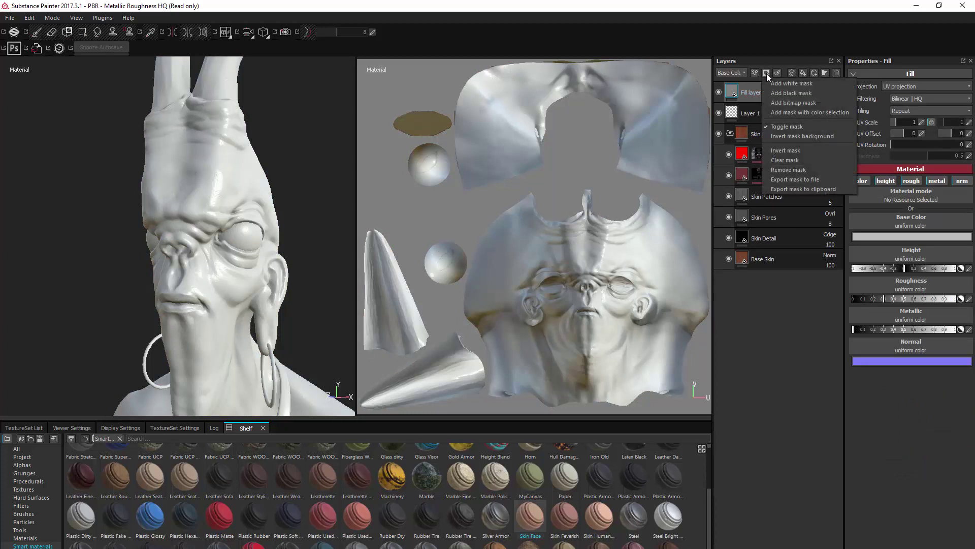
pyautogui.click(778, 92)
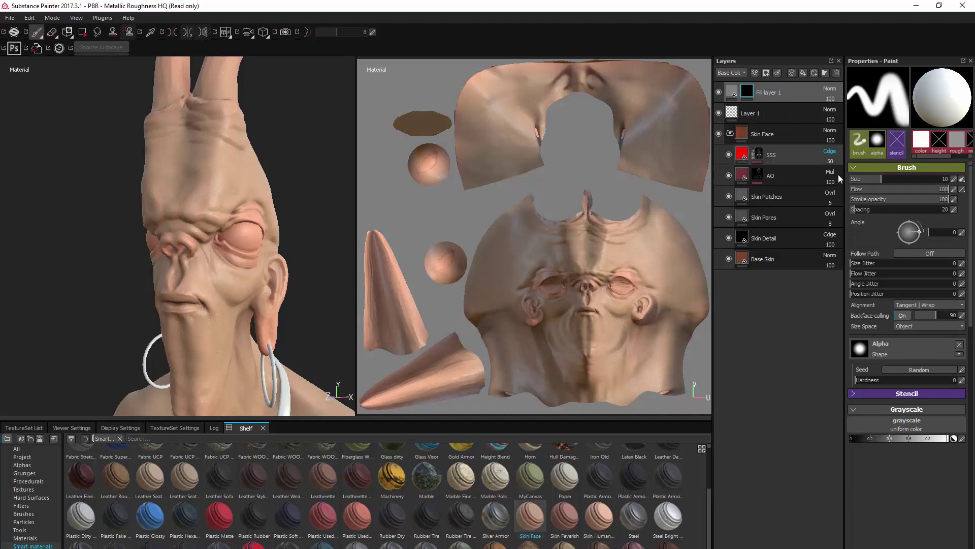
# Add a colour selection to the mask, picking the blue eye ID colour
pyautogui.rightClick(747, 93)
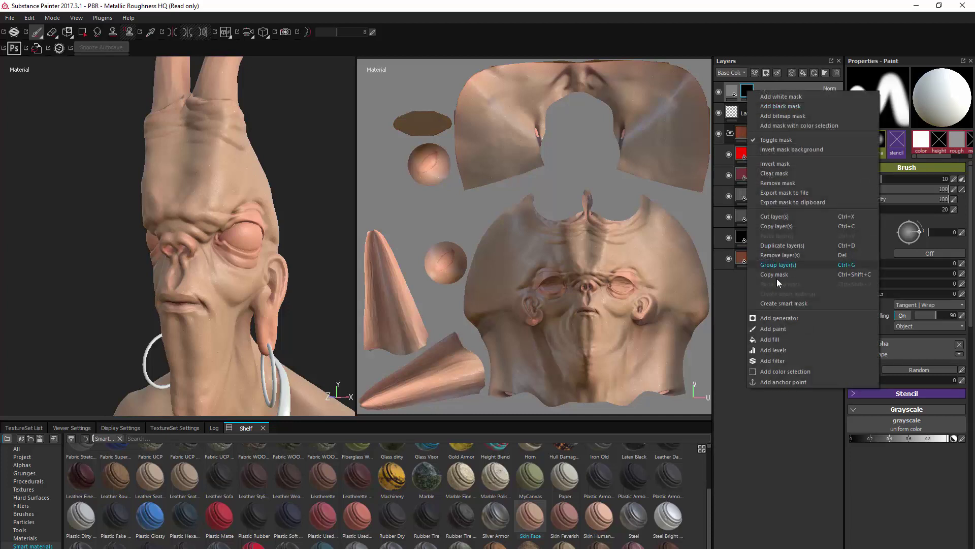
pyautogui.click(773, 370)
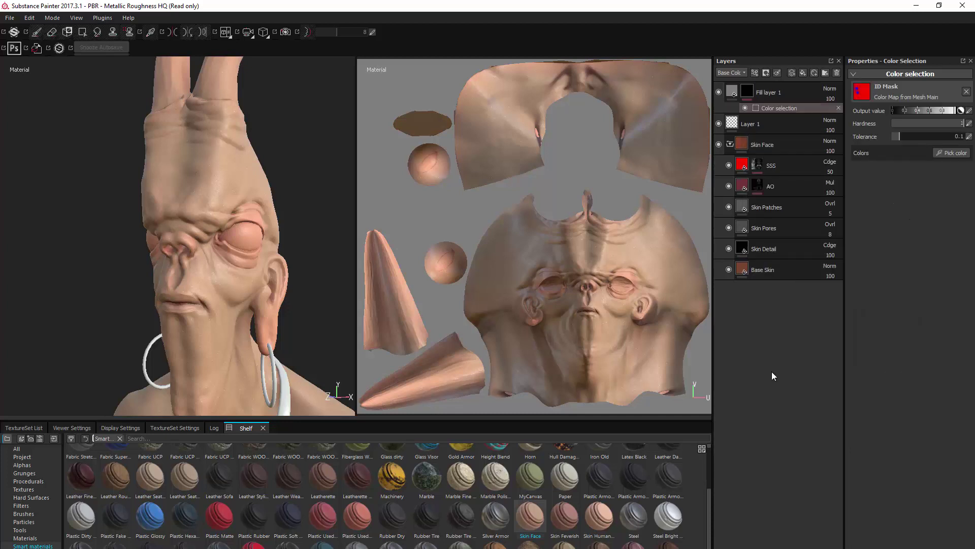
pyautogui.click(945, 153)
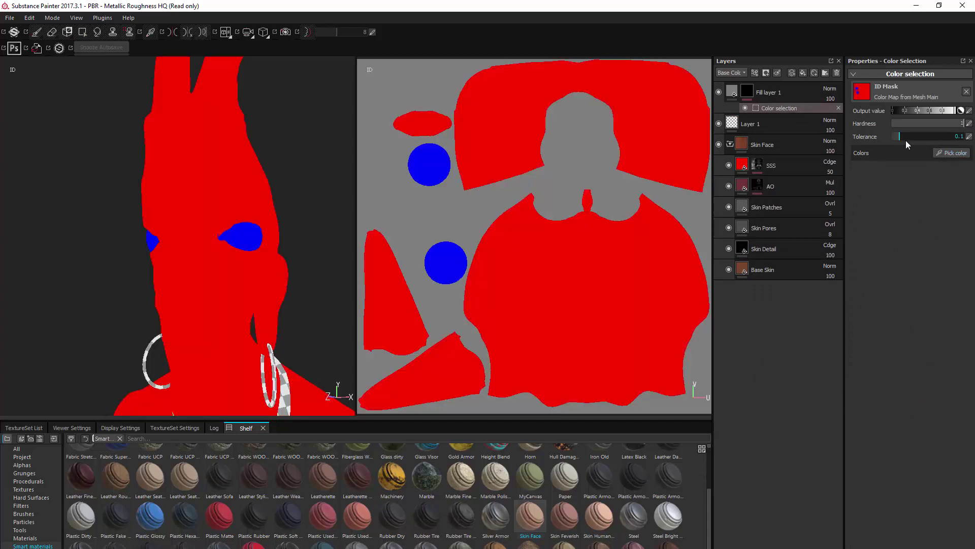
pyautogui.click(252, 230)
pyautogui.moveTo(298, 216)
pyautogui.keyDown('alt'); pyautogui.mouseDown()
pyautogui.moveTo(278, 211)
pyautogui.moveTo(299, 224)
pyautogui.moveTo(273, 216)
pyautogui.moveTo(257, 233)
pyautogui.moveTo(294, 220)
pyautogui.moveTo(283, 227)
pyautogui.mouseUp(); pyautogui.keyUp('alt')
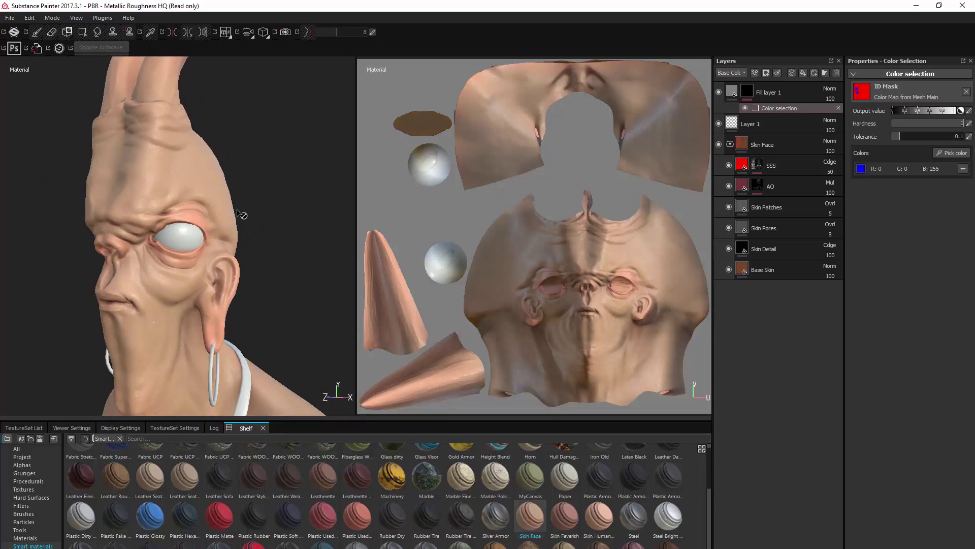
# Set Fill layer 1's Height channel blend mode from Linear Dodge to Normal
pyautogui.press('1')
pyautogui.scroll(3, 254, 183)
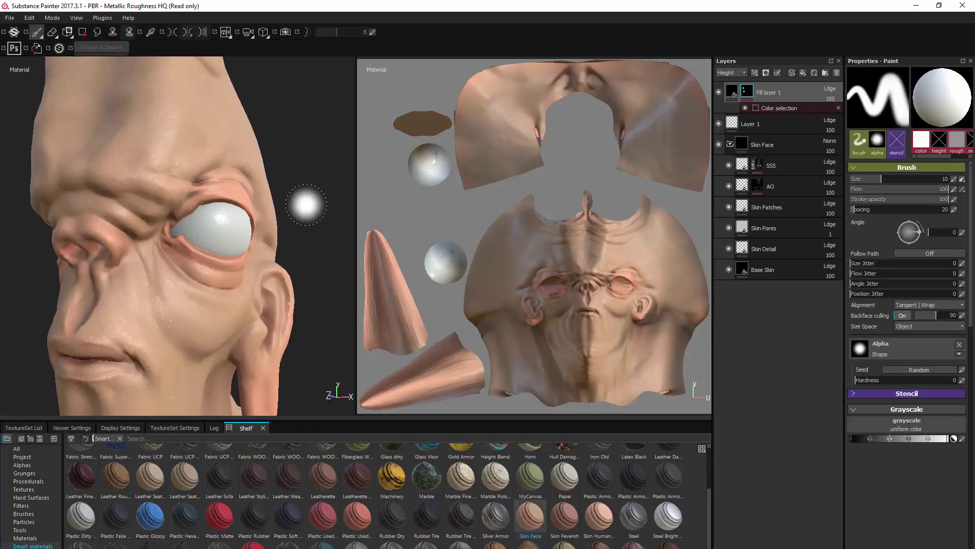
pyautogui.keyDown('alt'); pyautogui.moveTo(315, 206); pyautogui.dragTo(308, 205); pyautogui.keyUp('alt')
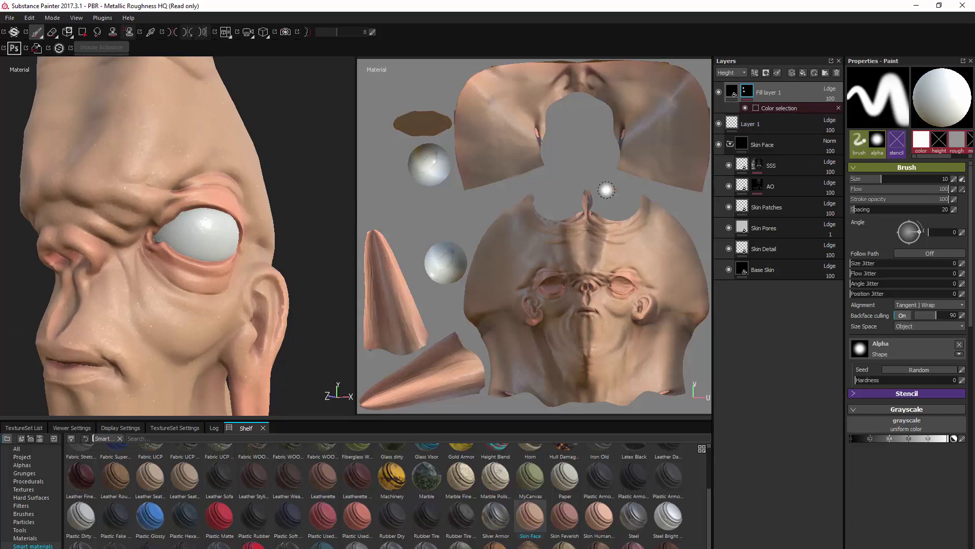
pyautogui.click(743, 73)
pyautogui.click(731, 73)
pyautogui.click(744, 73)
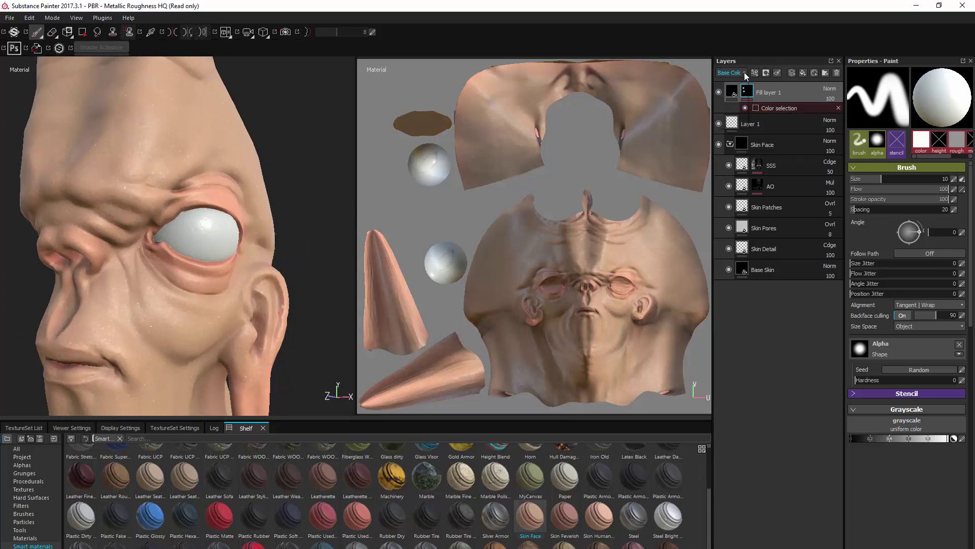
pyautogui.click(731, 98)
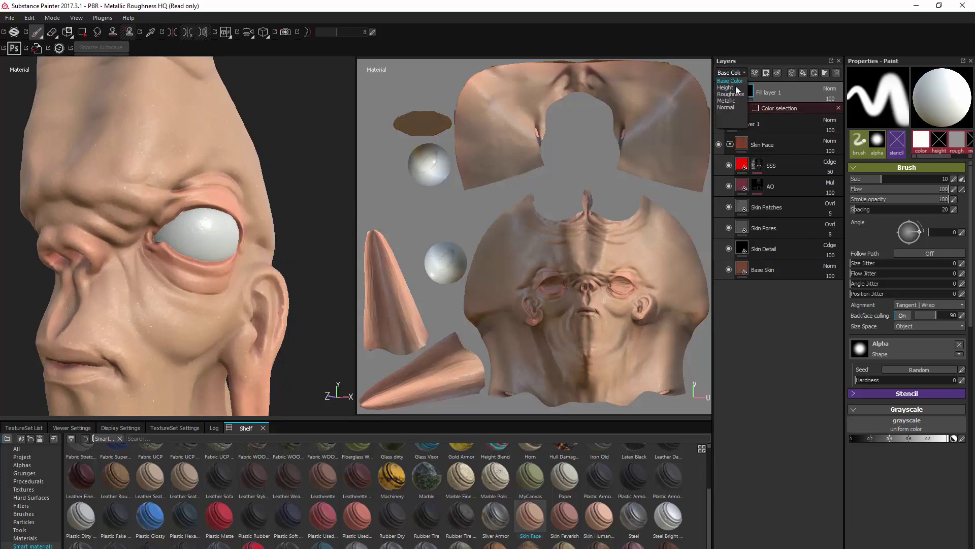
pyautogui.click(831, 89)
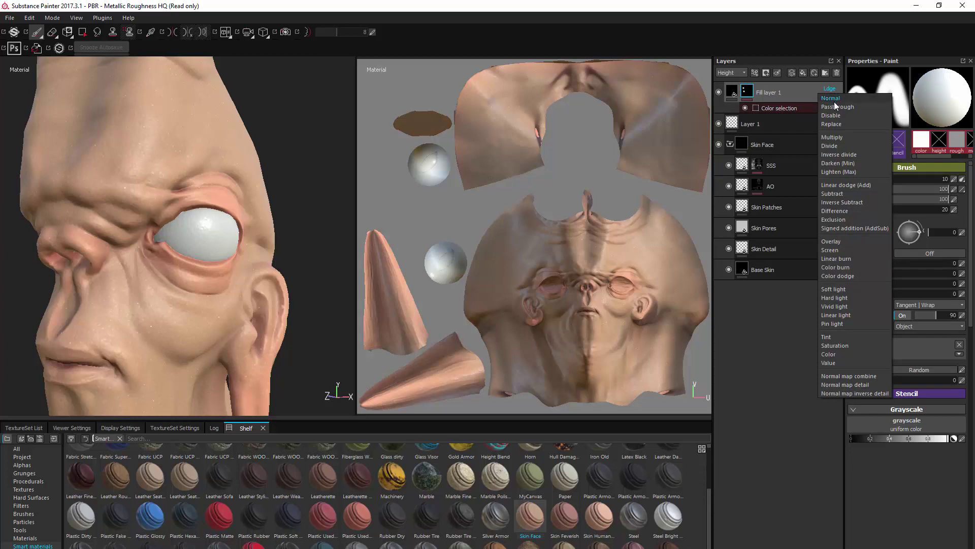
pyautogui.click(835, 101)
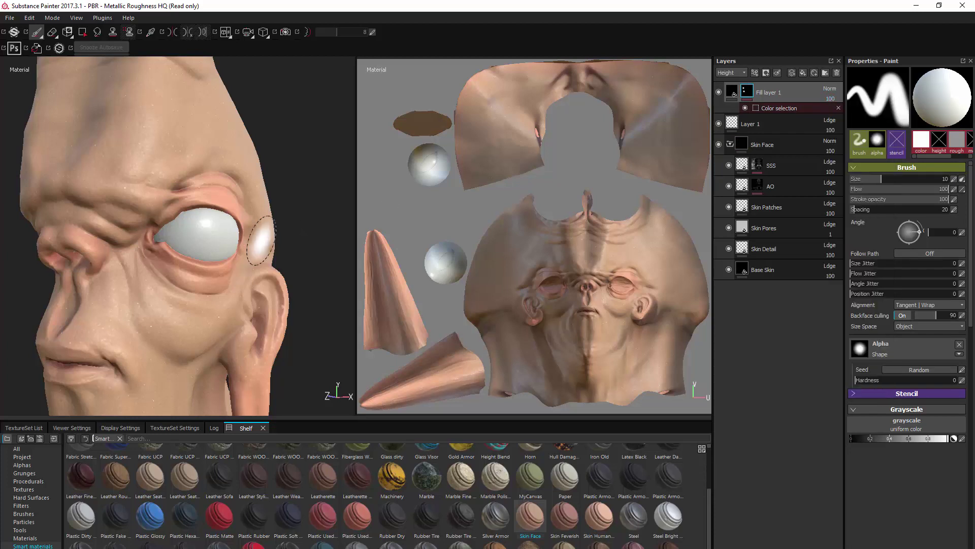
# Set Fill layer 1's Normal channel blend mode to Normal
pyautogui.keyDown('alt'); pyautogui.moveTo(304, 218); pyautogui.dragTo(299, 190, button='right'); pyautogui.keyUp('alt')
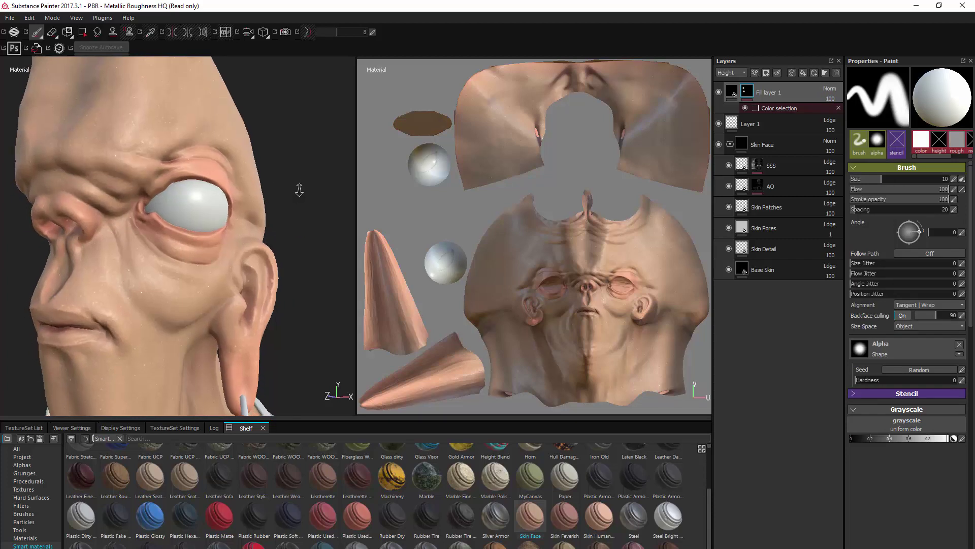
pyautogui.keyDown('alt'); pyautogui.moveTo(300, 190); pyautogui.dragTo(315, 208); pyautogui.keyUp('alt')
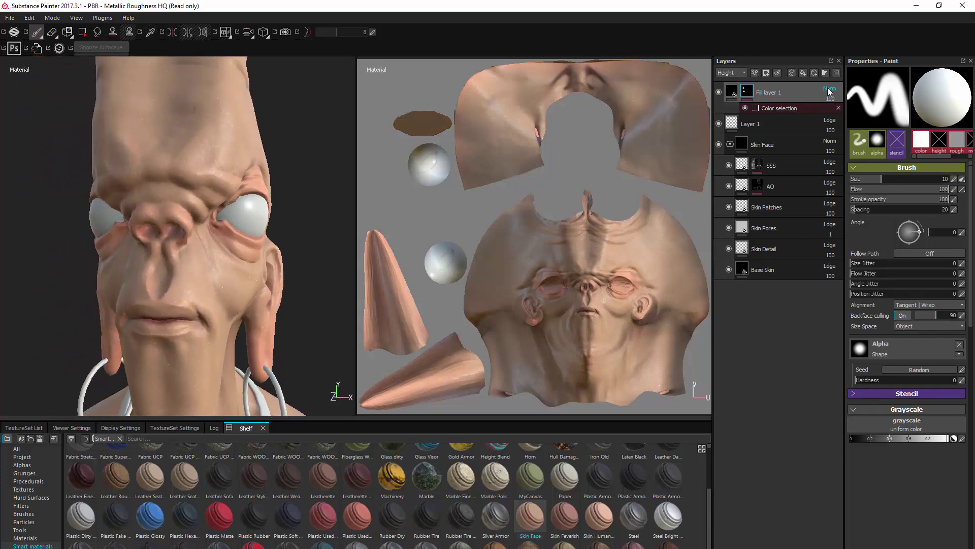
pyautogui.click(744, 74)
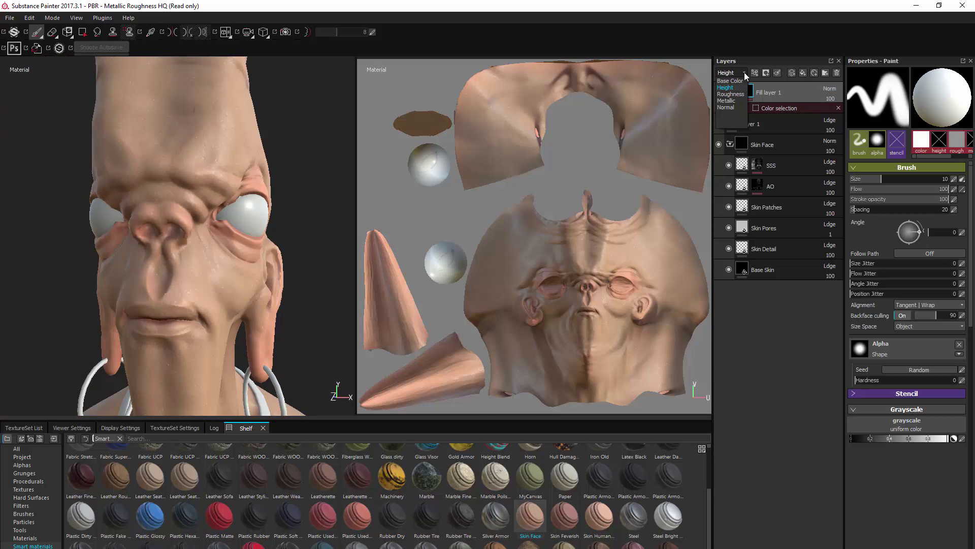
pyautogui.click(733, 107)
pyautogui.click(827, 90)
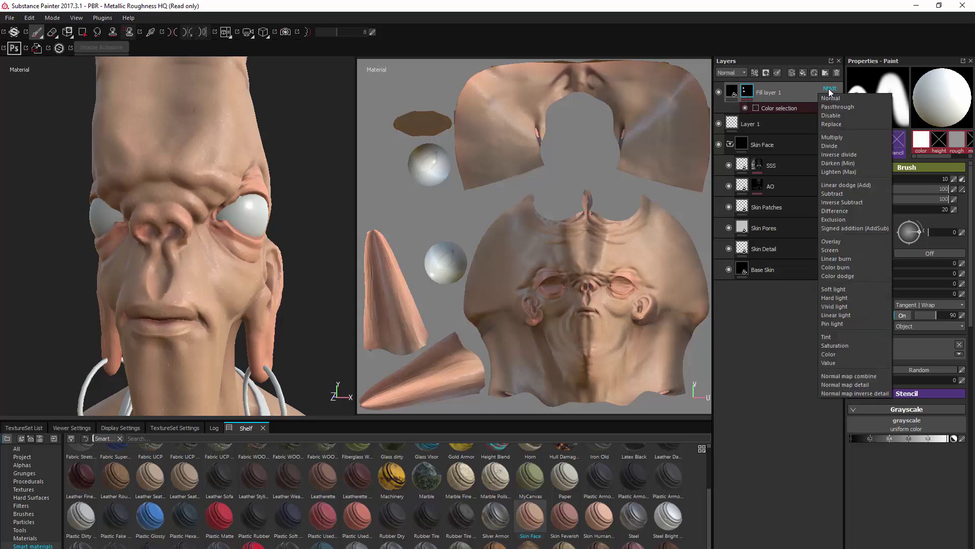
pyautogui.click(831, 98)
pyautogui.keyDown('alt'); pyautogui.moveTo(302, 239); pyautogui.dragTo(316, 211); pyautogui.keyUp('alt')
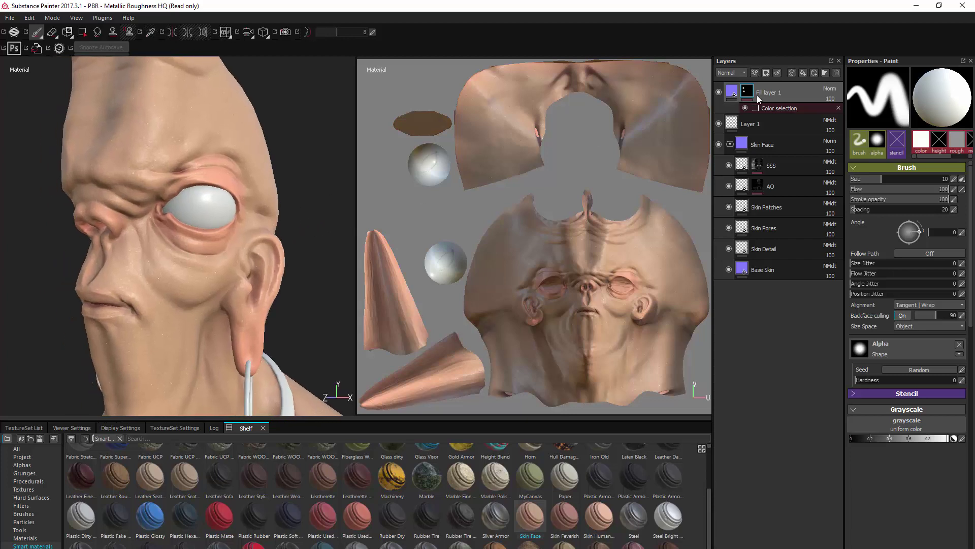
# Give the eye fill layer a saturated blue base colour
pyautogui.click(733, 93)
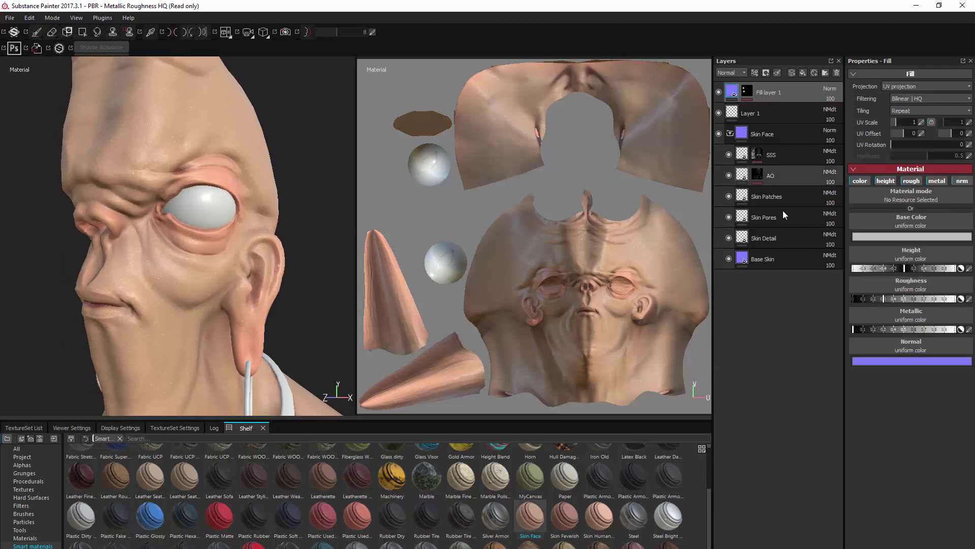
pyautogui.click(909, 237)
pyautogui.click(873, 226)
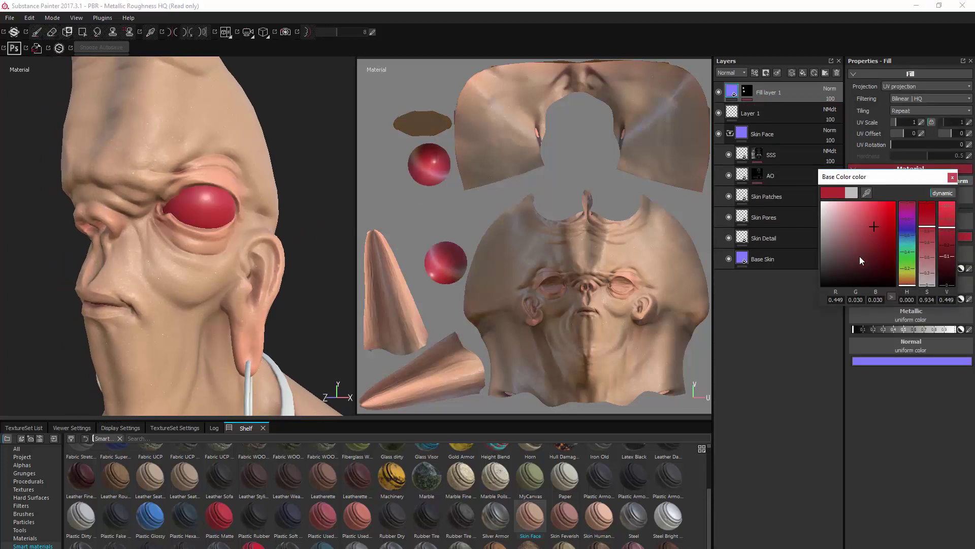
pyautogui.click(908, 234)
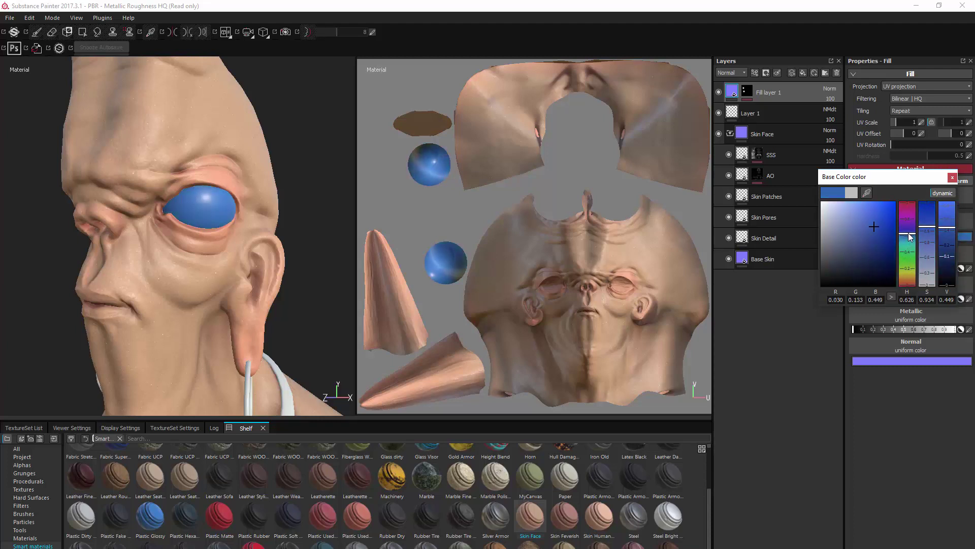
pyautogui.click(888, 210)
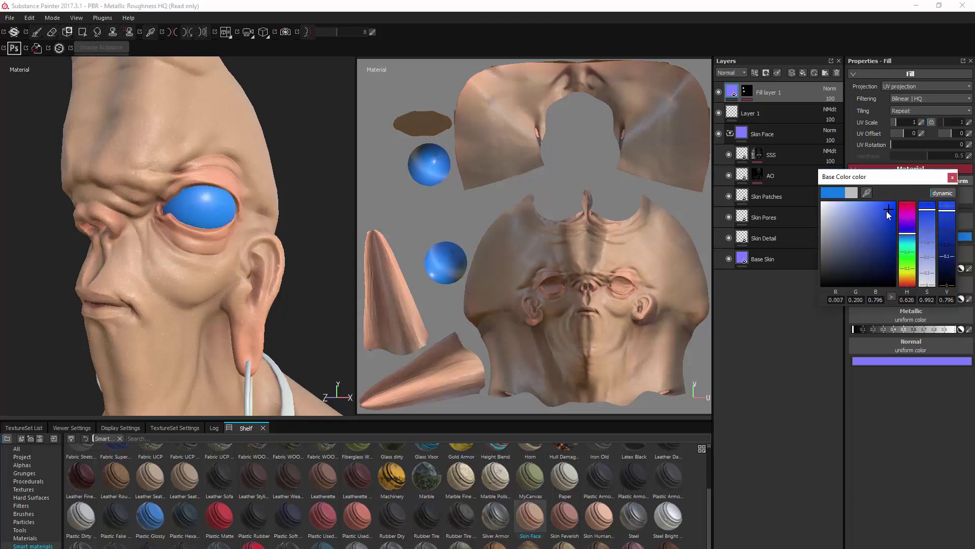
pyautogui.moveTo(903, 182); pyautogui.dragTo(864, 201)
pyautogui.click(912, 196)
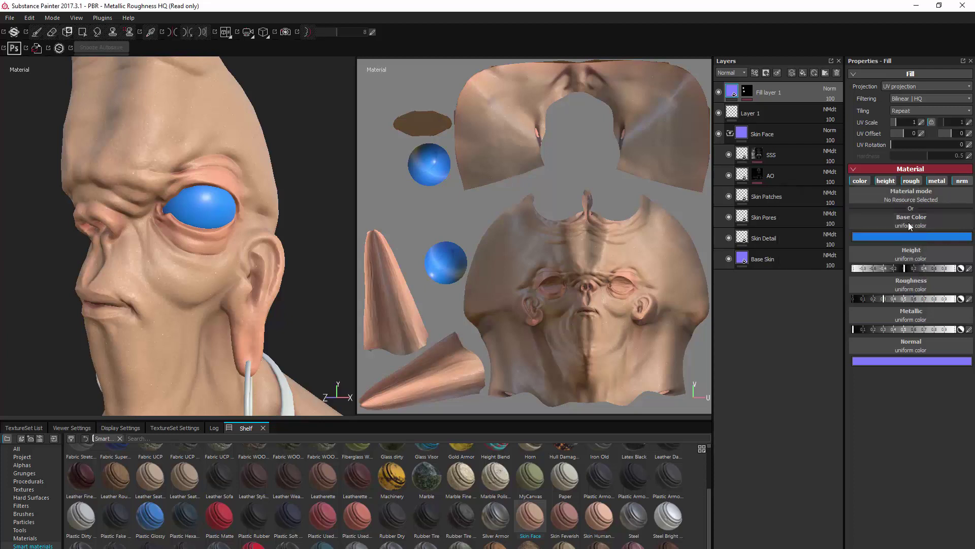
# Lower roughness to about 0.05 and darken the eyes to navy (0.006, 0.029, 0.102)
pyautogui.moveTo(870, 300); pyautogui.dragTo(857, 303)
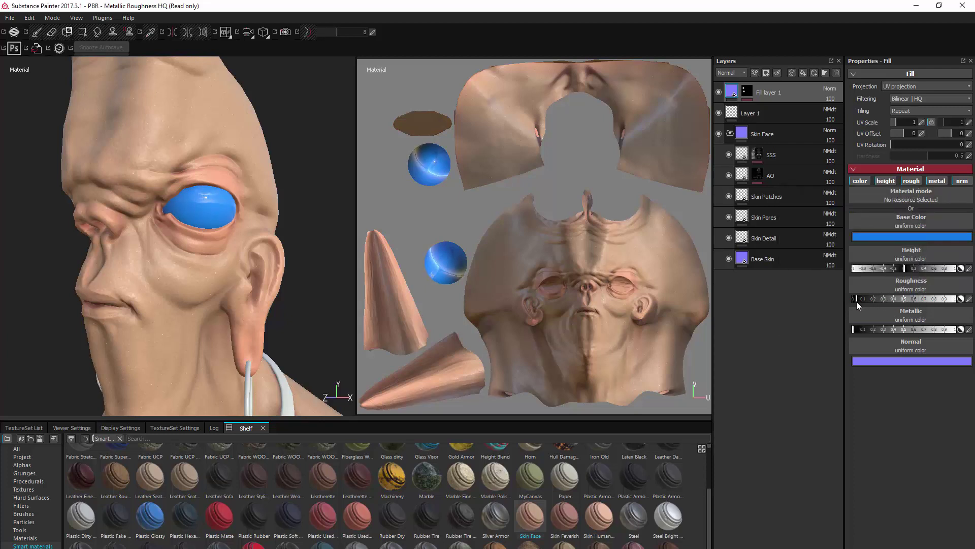
pyautogui.click(890, 236)
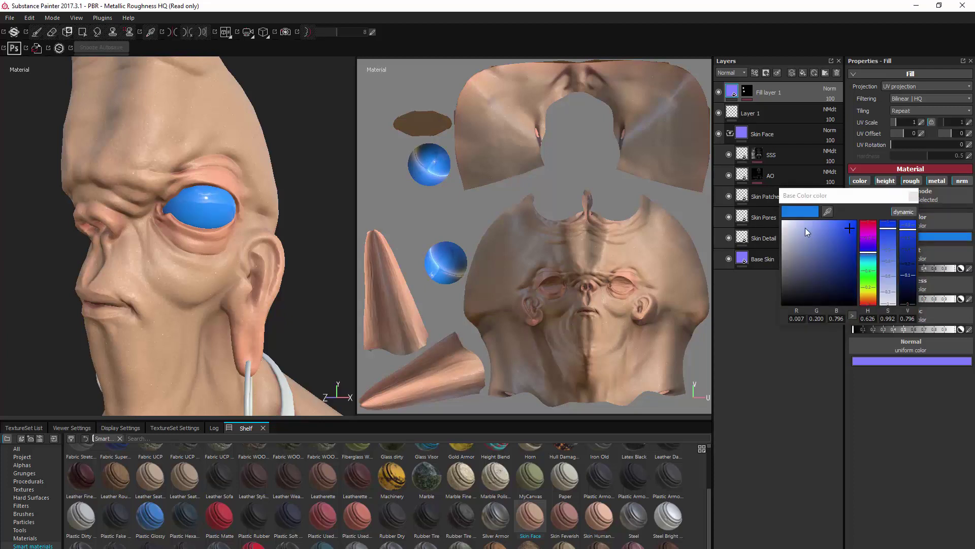
pyautogui.moveTo(822, 246); pyautogui.dragTo(836, 274)
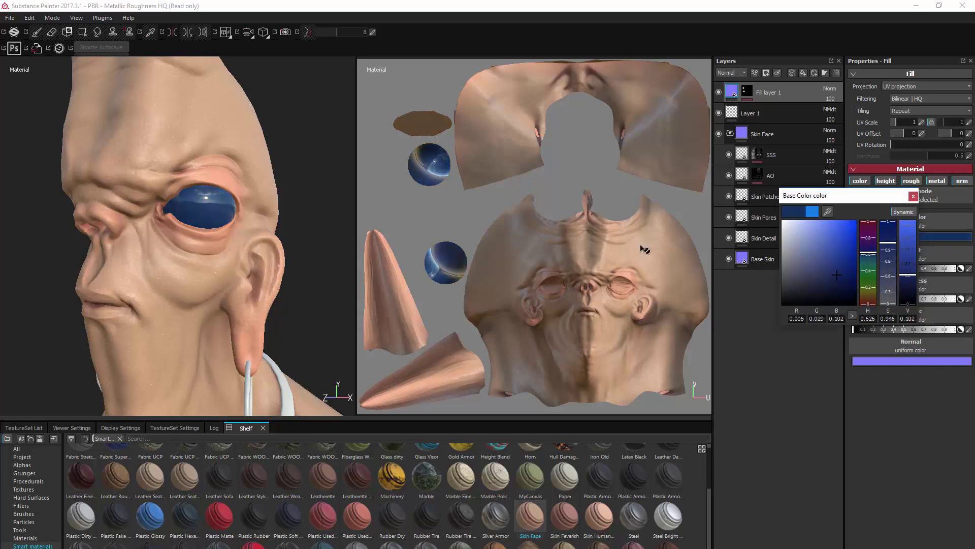
pyautogui.moveTo(305, 273)
pyautogui.keyDown('alt'); pyautogui.mouseDown()
pyautogui.moveTo(298, 243)
pyautogui.moveTo(331, 239)
pyautogui.moveTo(317, 272)
pyautogui.mouseUp(); pyautogui.keyUp('alt')
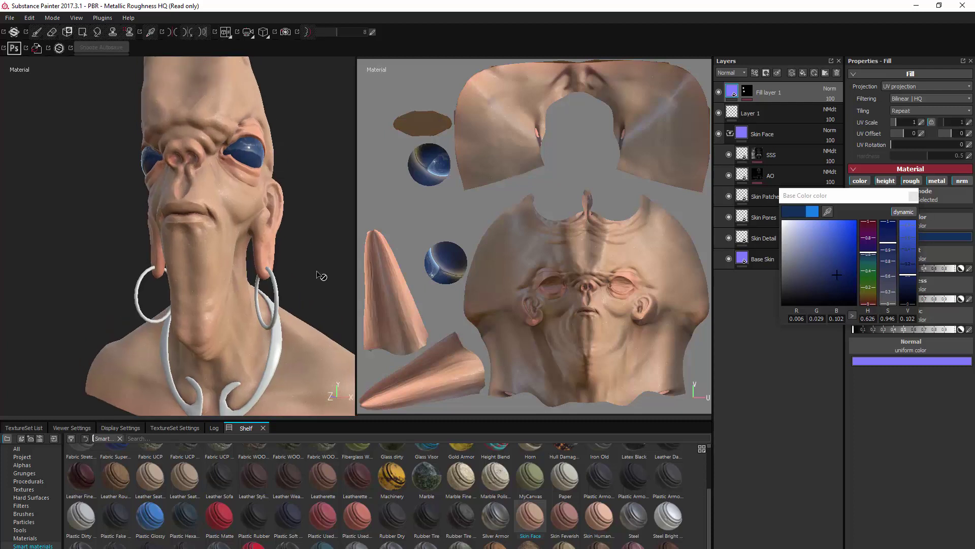
# Switch to the metal texture set and show the shelf's Materials library
pyautogui.click(26, 429)
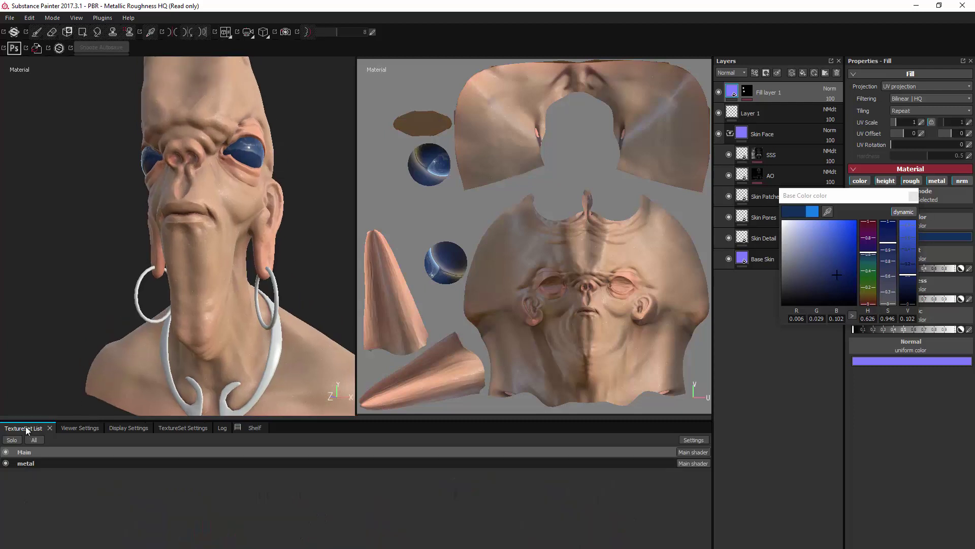
pyautogui.click(44, 463)
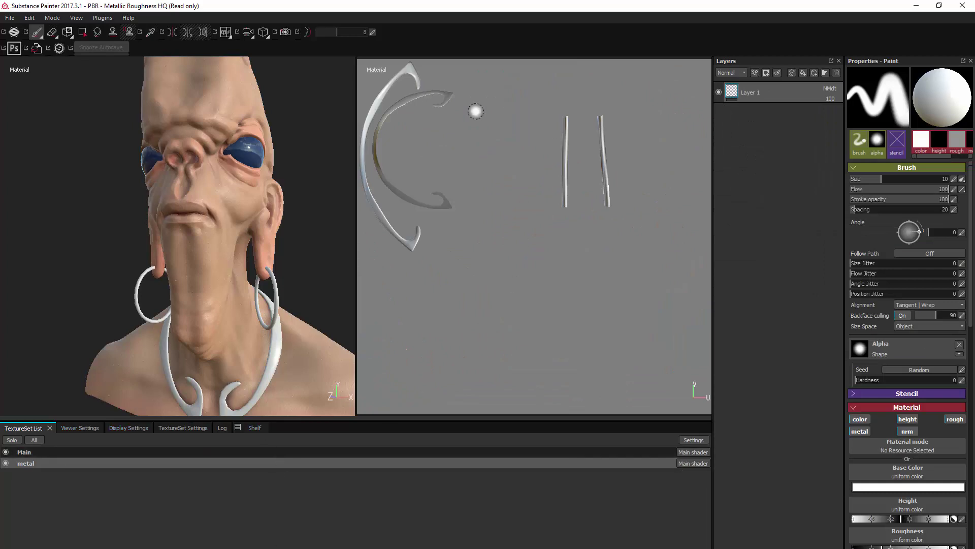
pyautogui.click(254, 429)
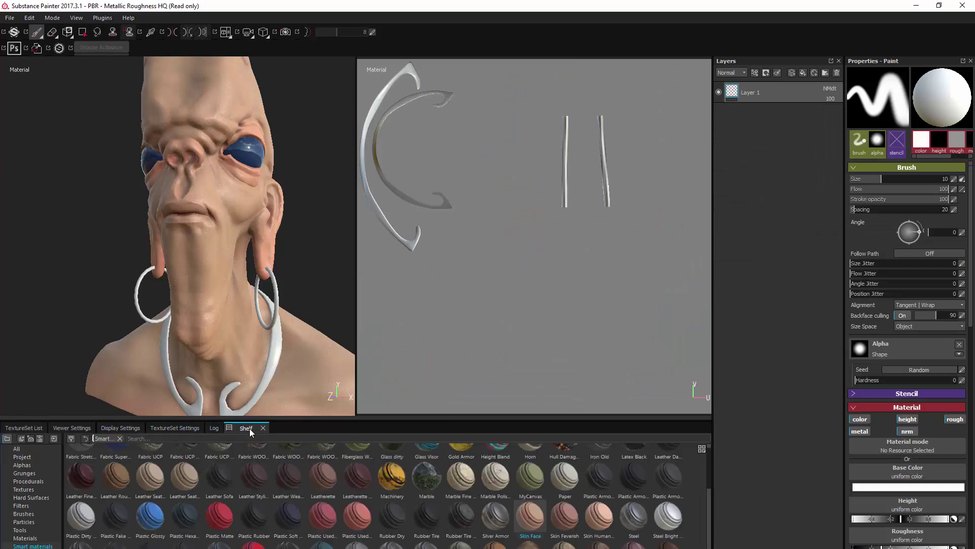
pyautogui.click(31, 538)
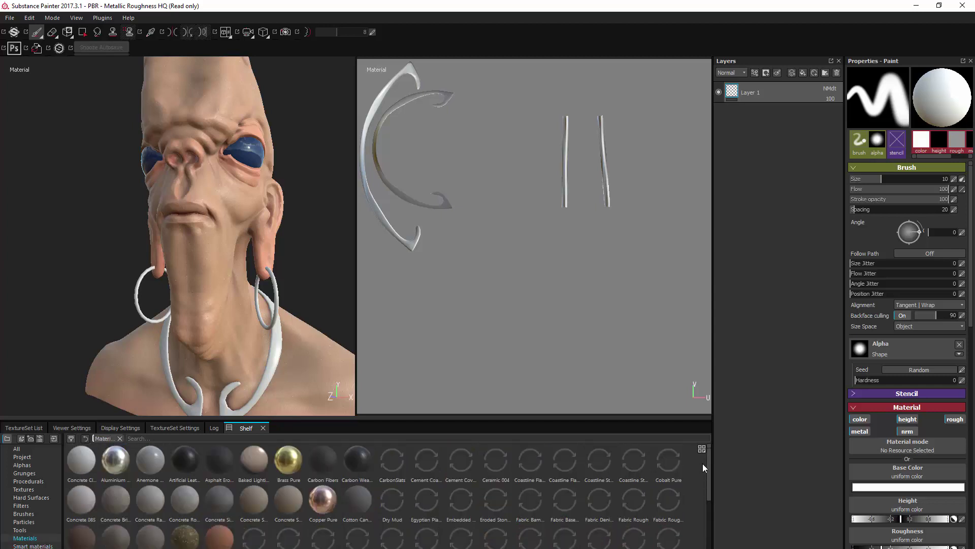
# Add the Gold Pure material as a fill layer on the metal earrings
pyautogui.scroll(-2, 710, 470)
pyautogui.scroll(-1, 712, 482)
pyautogui.scroll(-1, 715, 494)
pyautogui.moveTo(344, 478); pyautogui.dragTo(717, 231)
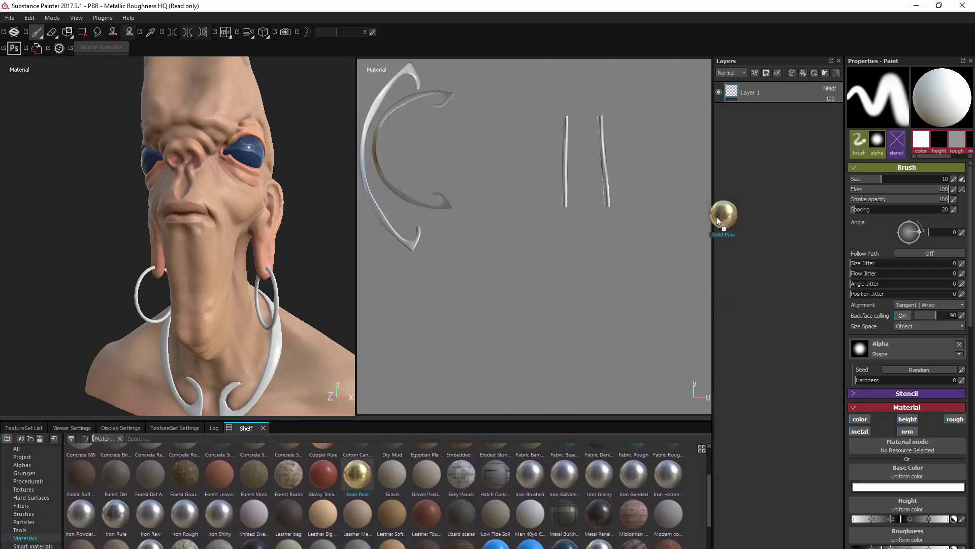
pyautogui.moveTo(767, 87); pyautogui.dragTo(767, 89)
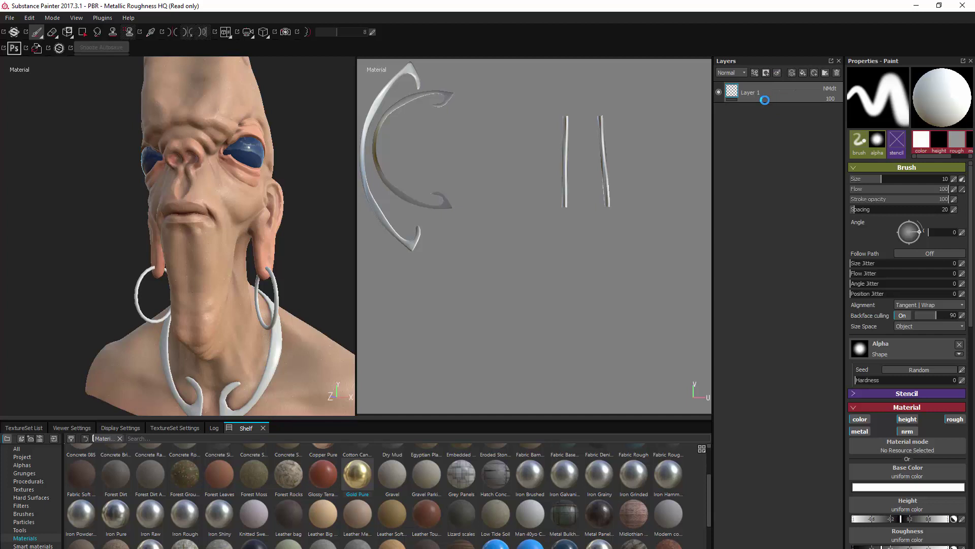